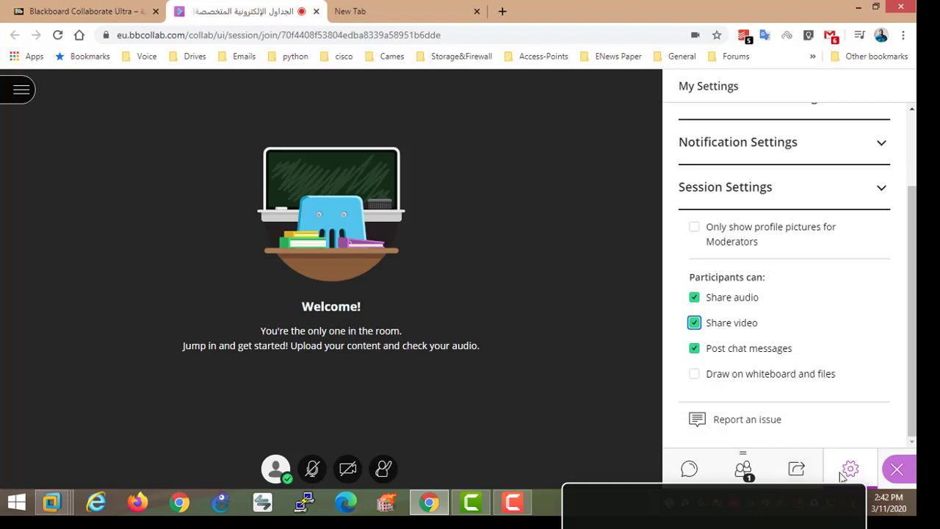
Step: Allow participants to draw on whiteboard and files in the session settings, and open the chat
left_click_drag(713, 375, 704, 382)
left_click(693, 374)
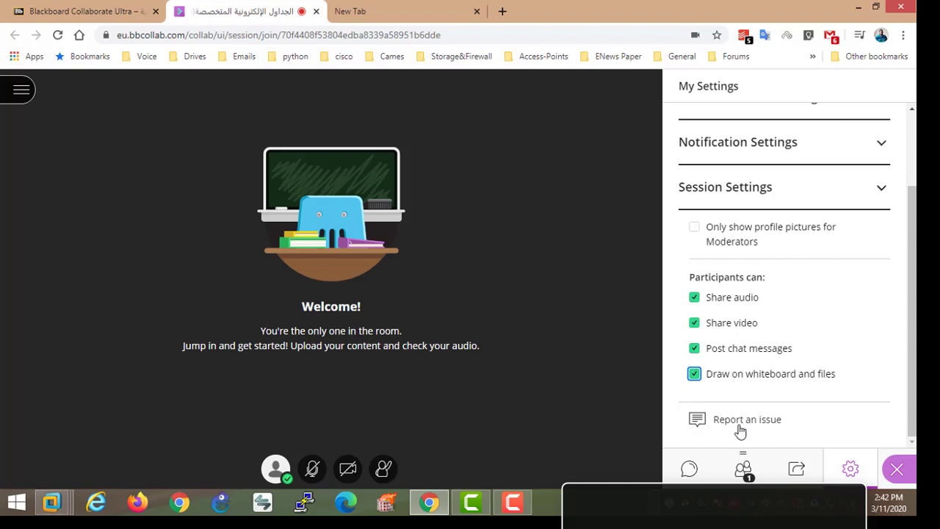
left_click(689, 469)
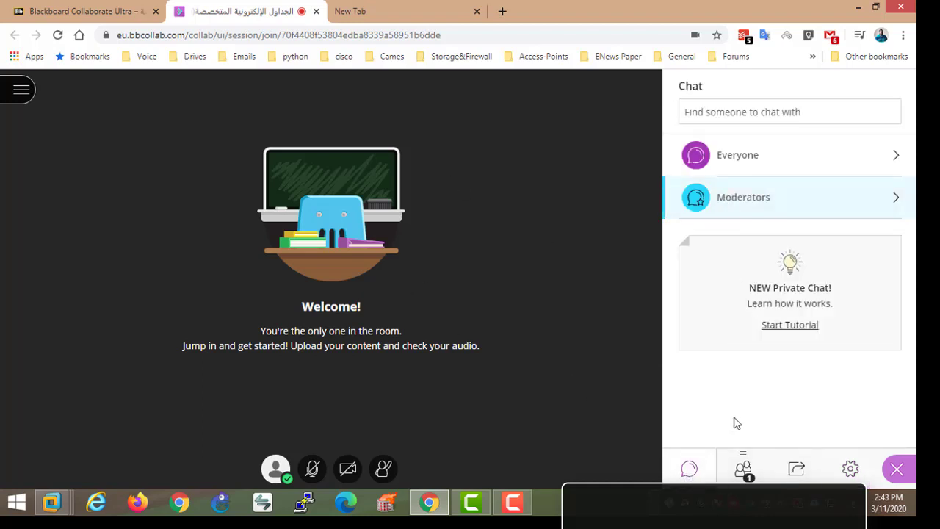
Step: Collapse the side panel and start recording the session
left_click(897, 469)
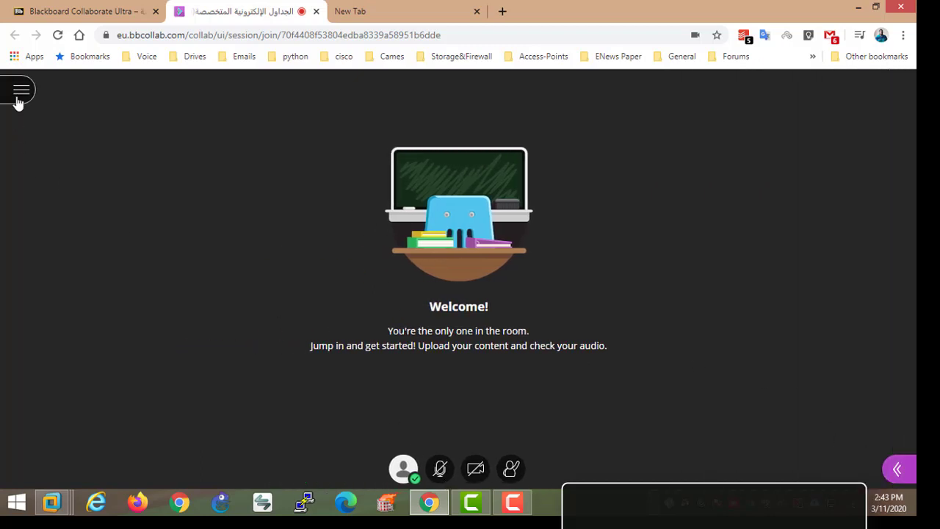
left_click(21, 91)
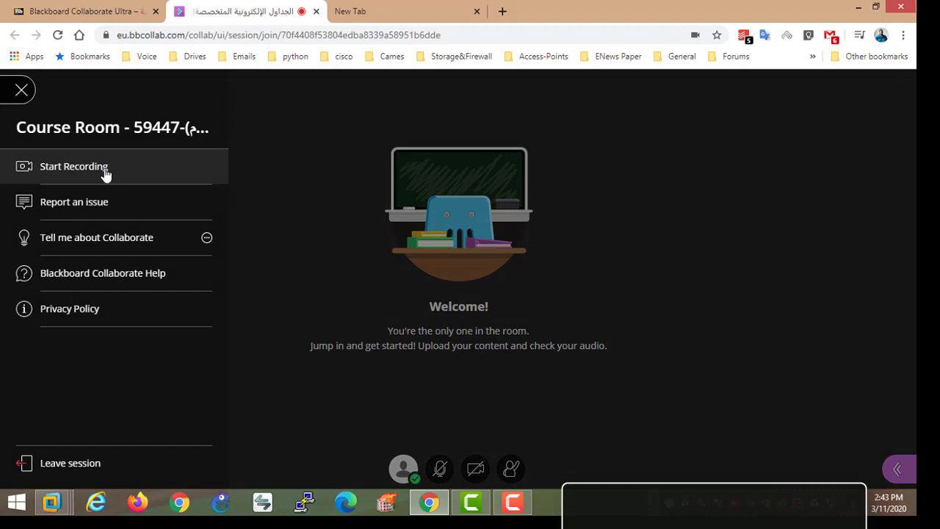
left_click(105, 174)
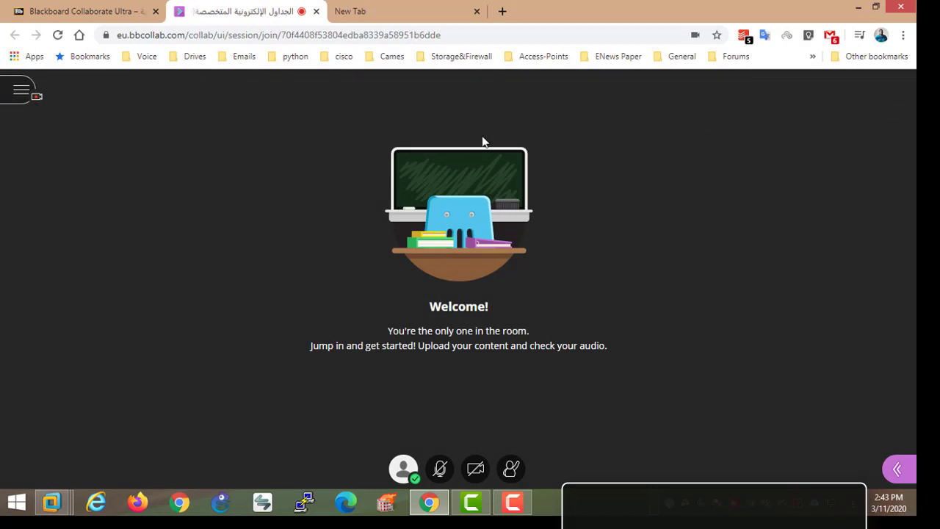
Step: Share a blank whiteboard and draw several crossing freehand blue pencil strokes across its middle
left_click(897, 469)
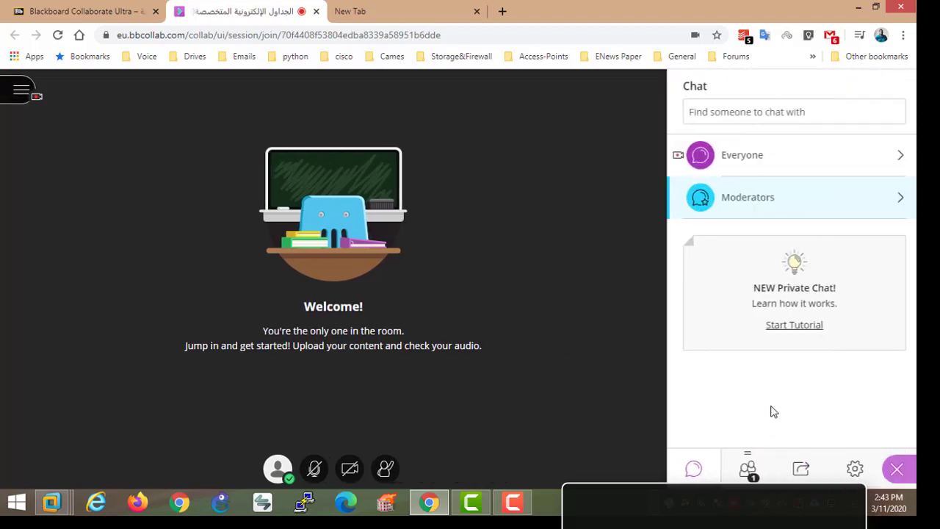
left_click(797, 468)
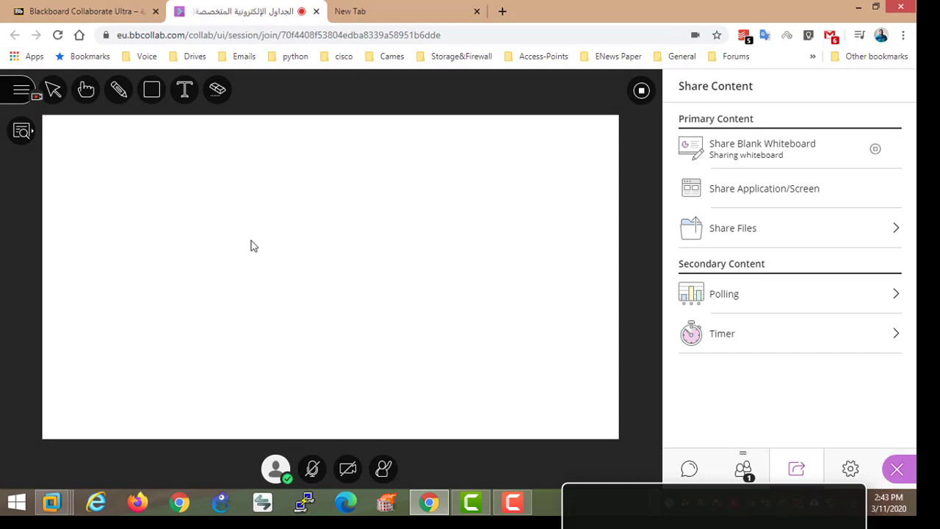
left_click(118, 90)
mouse_move(182, 182)
left_mouse_down()
mouse_move(400, 344)
mouse_move(445, 331)
left_mouse_up()
left_click_drag(370, 233, 402, 225)
left_click_drag(245, 265, 227, 255)
mouse_move(183, 188)
left_mouse_down()
mouse_move(287, 262)
mouse_move(437, 297)
left_mouse_up()
left_click_drag(373, 242, 239, 289)
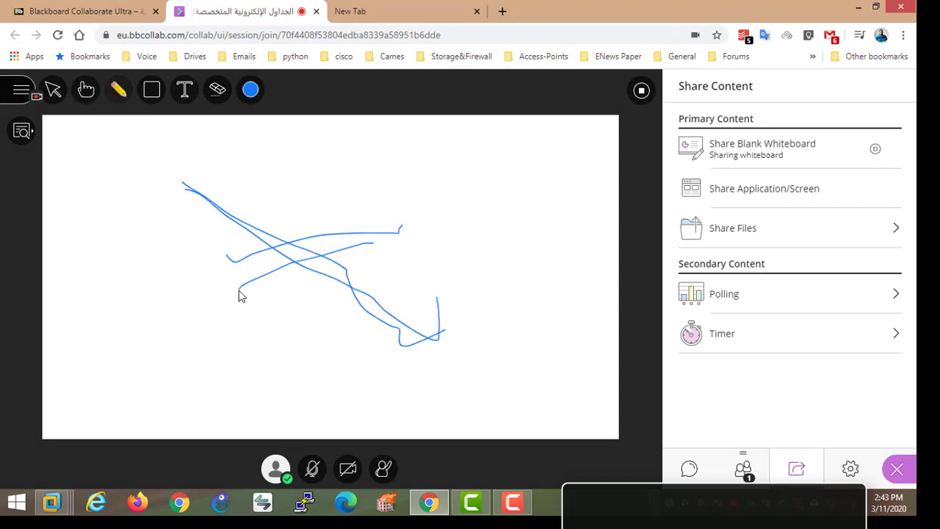
left_click_drag(335, 237, 421, 344)
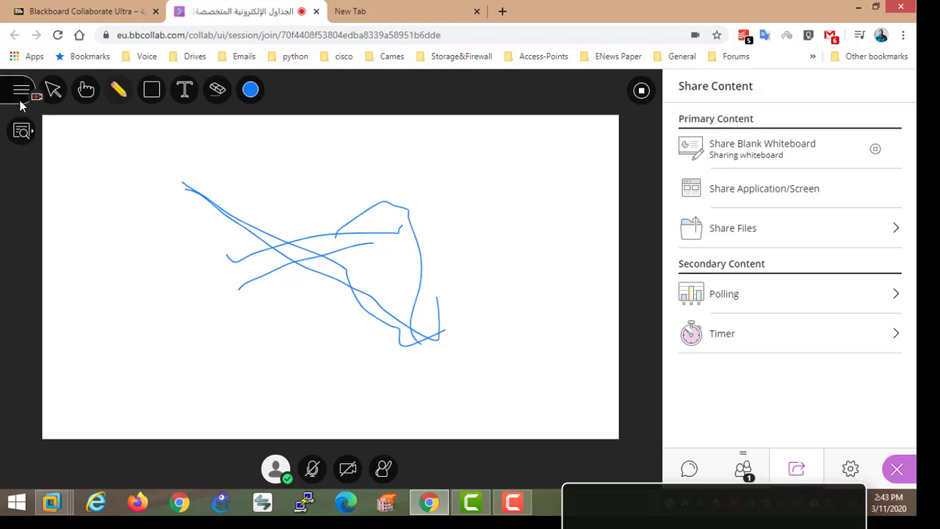
Step: Stop sharing the whiteboard and stop the session recording
left_click(641, 90)
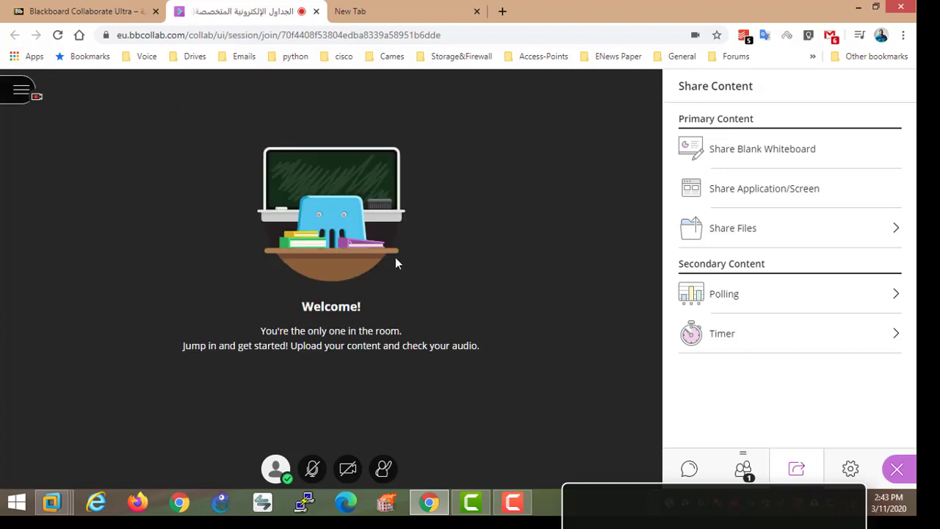
left_click(11, 101)
left_click(66, 169)
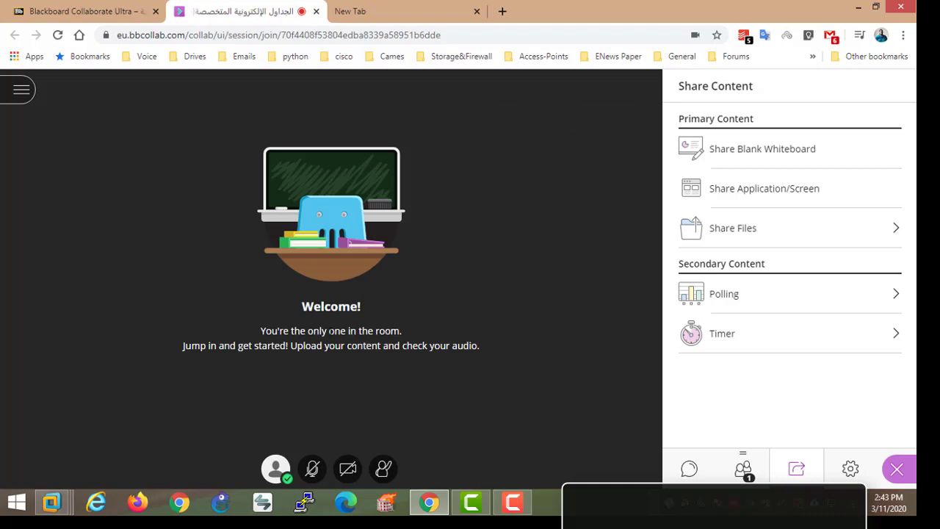
Step: Look over the session menu and view the list of attendees
left_click(21, 91)
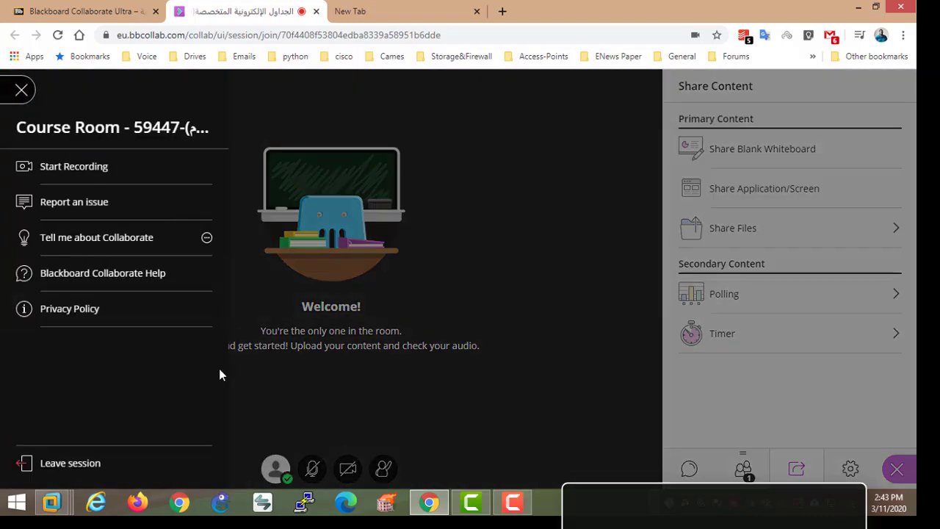
left_click(744, 468)
left_click(743, 468)
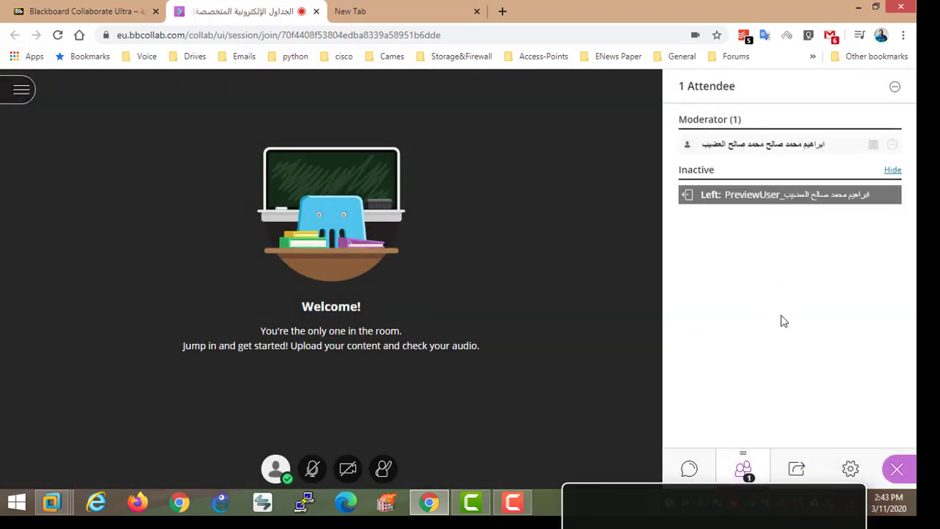
Step: Leave the session, choosing Good for the audio and video rating and skipping the survey
left_click(20, 90)
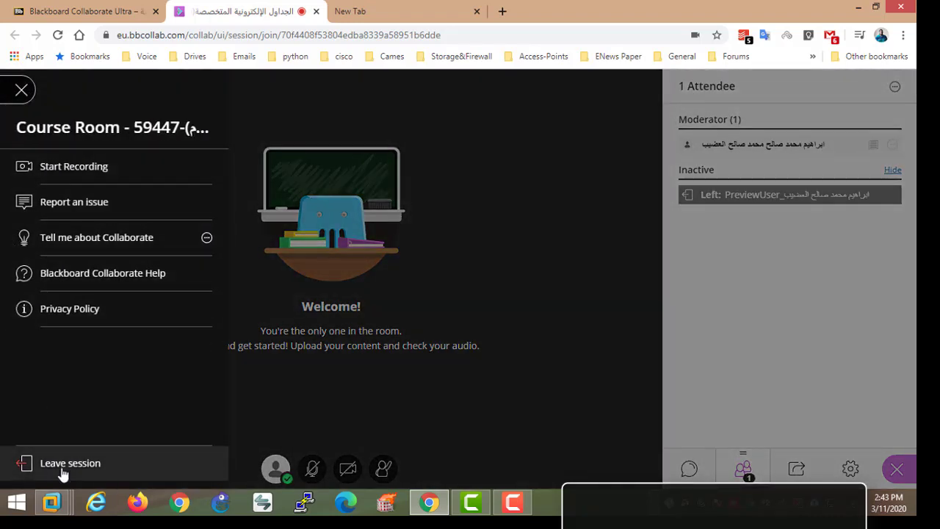
left_click(63, 470)
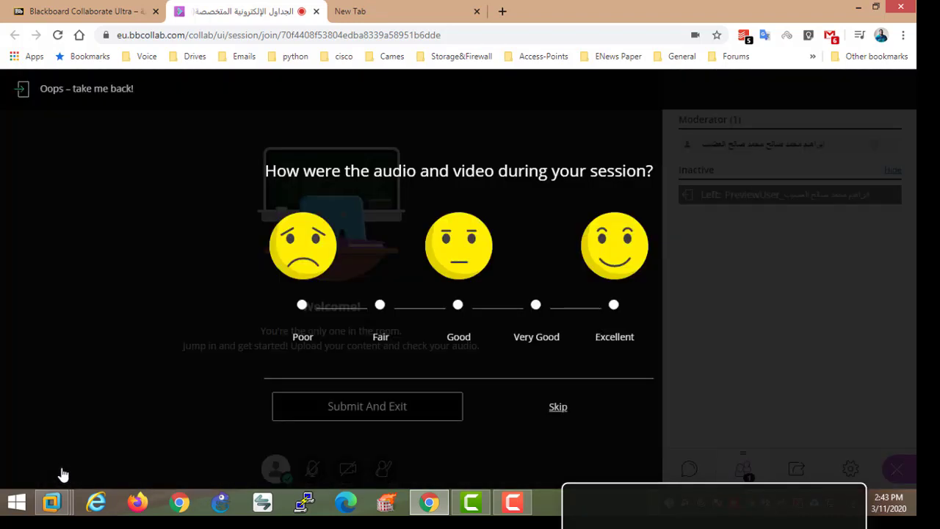
left_click(453, 248)
scroll(470, 411, "down", 2)
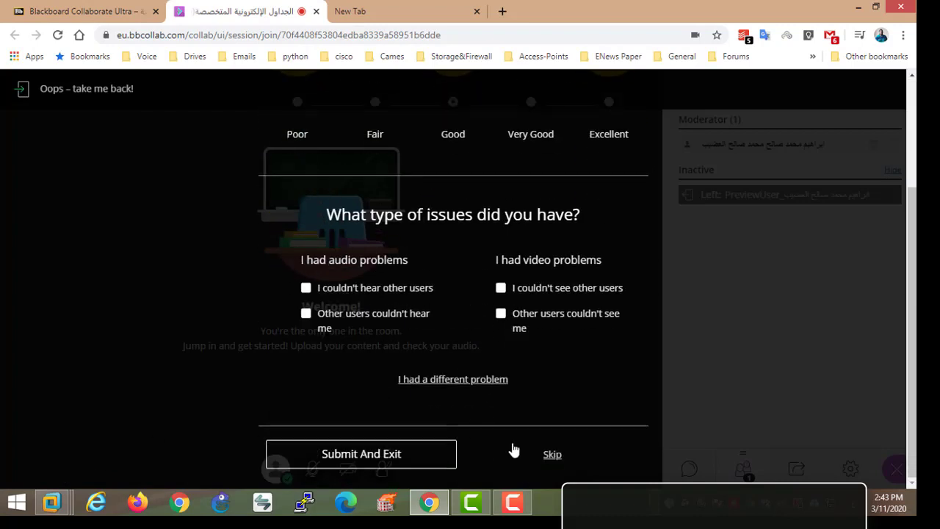
left_click(553, 454)
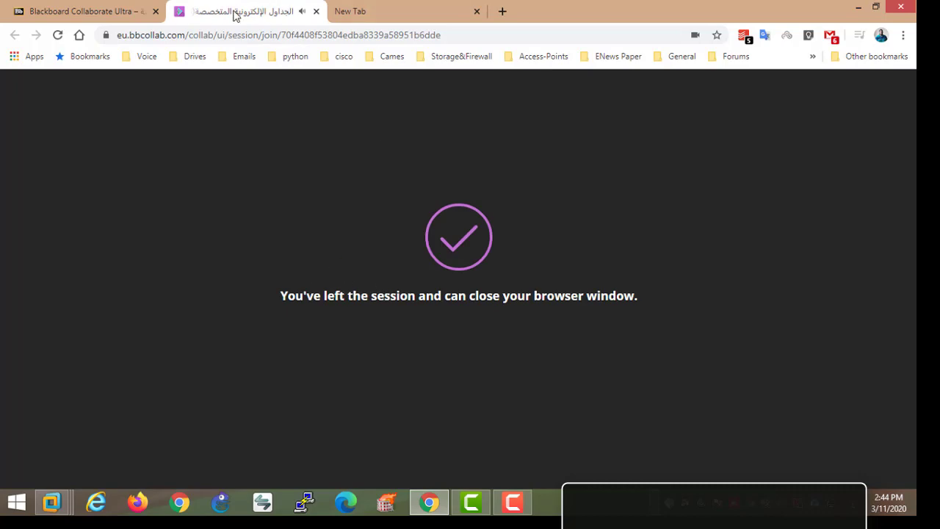
Step: Close the ended session's page and dismiss the course room settings in the Blackboard course
middle_click(235, 16)
left_click(84, 9)
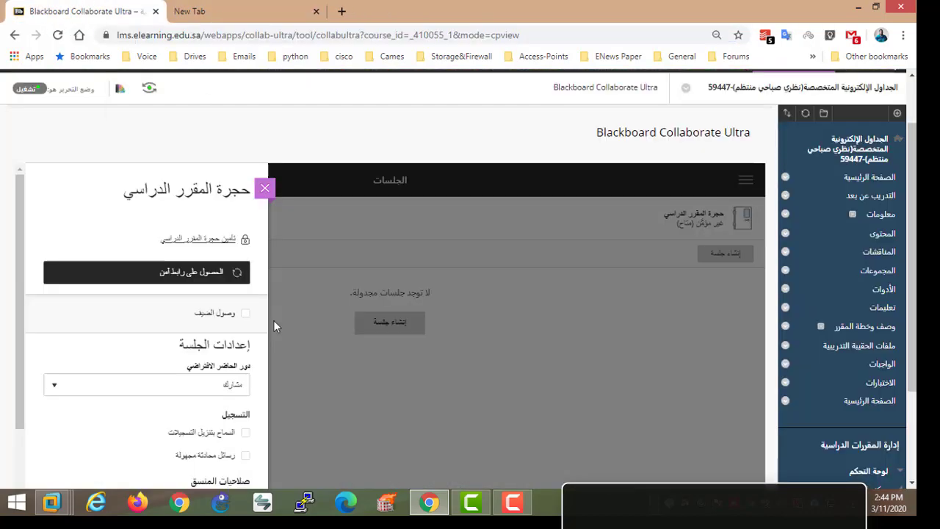
left_click(265, 188)
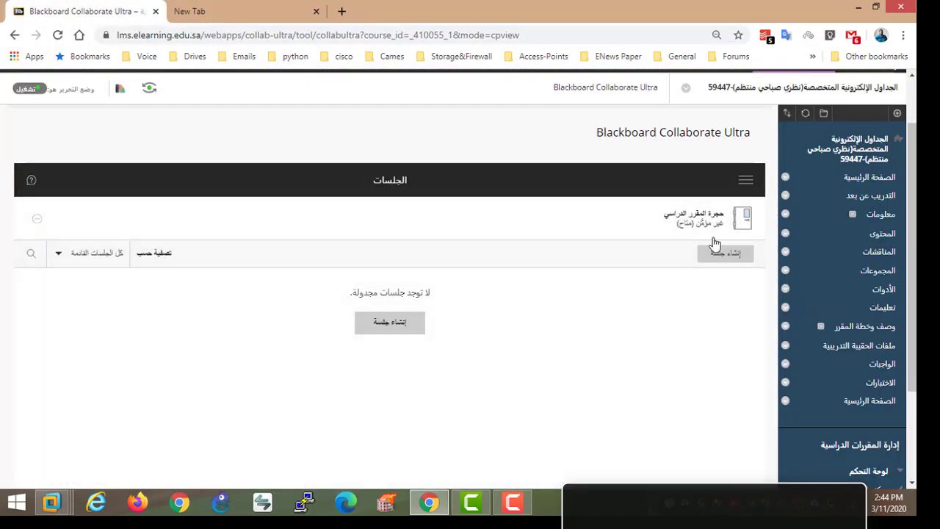
Step: Open the course's recordings list and copy the link of the recording "جداول / recording_1"
left_click(745, 182)
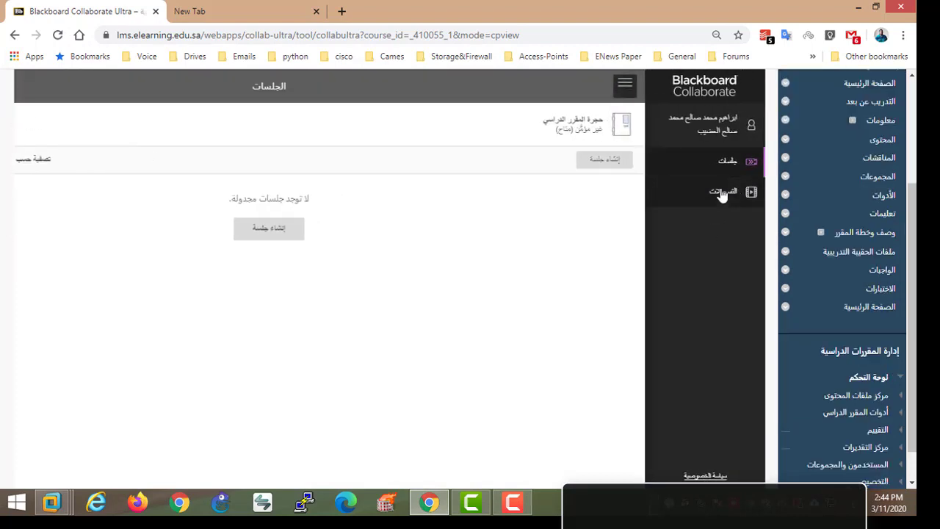
left_click(724, 197)
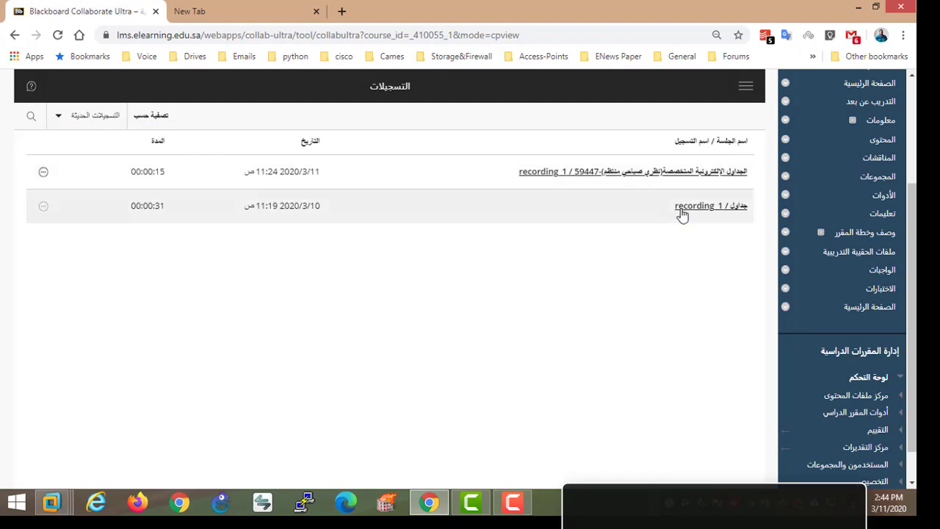
left_click(44, 207)
left_click(184, 330)
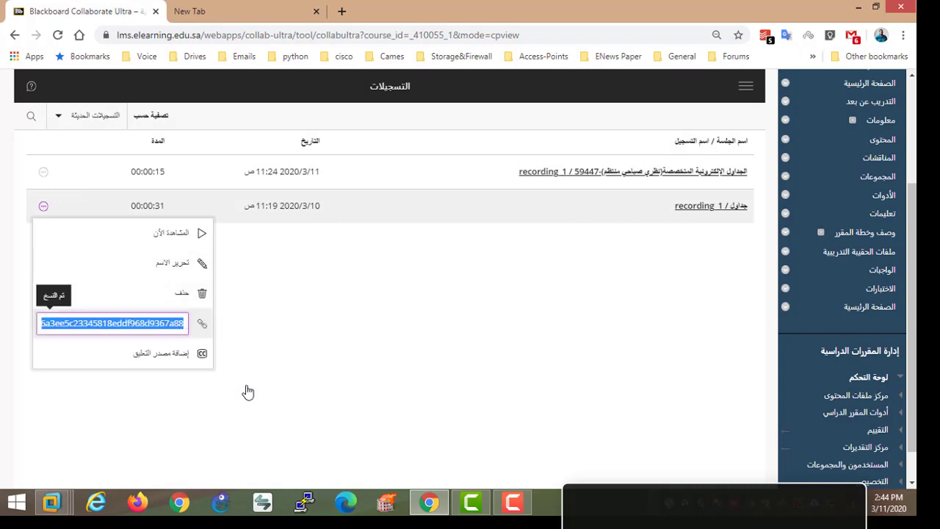
left_click(292, 342)
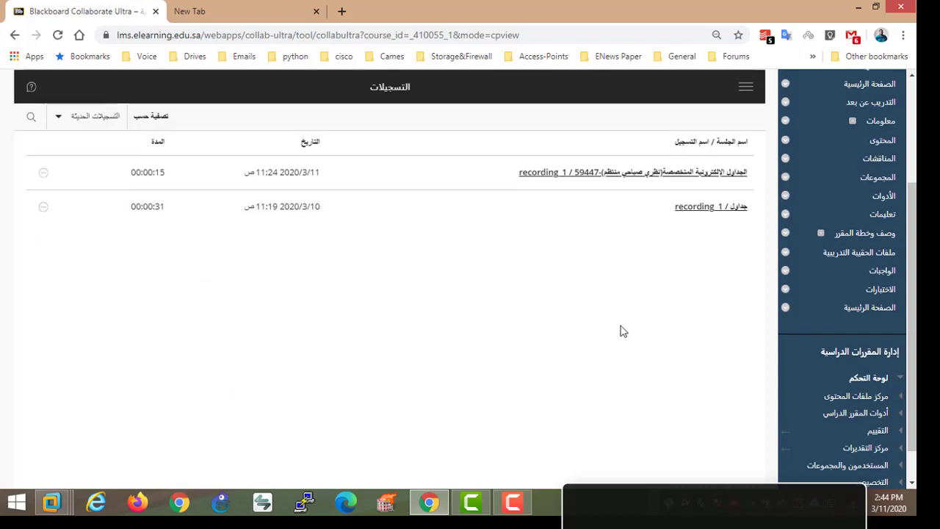
Step: Create a web link named "محاضرة اليوم" in the course's content area and paste the copied recording link as its URL
scroll(620, 332, "up", 3)
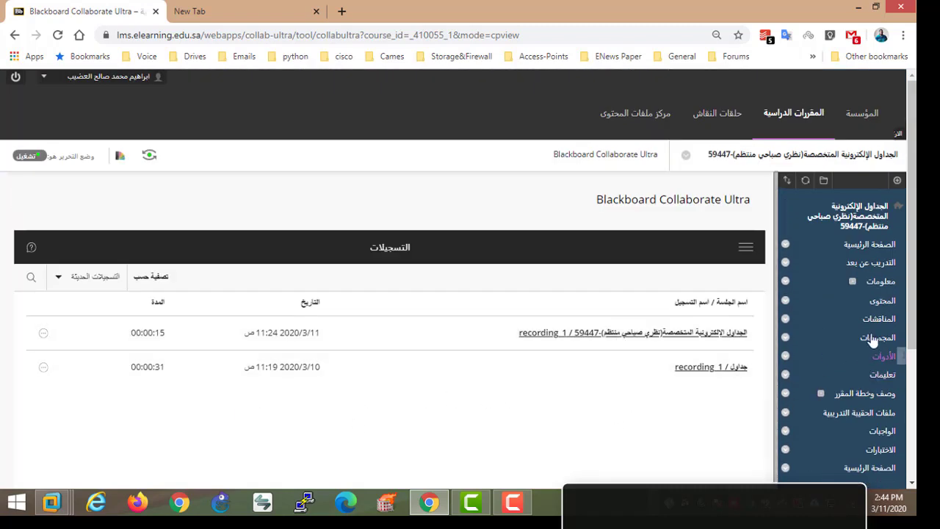
scroll(853, 220, "down", 1)
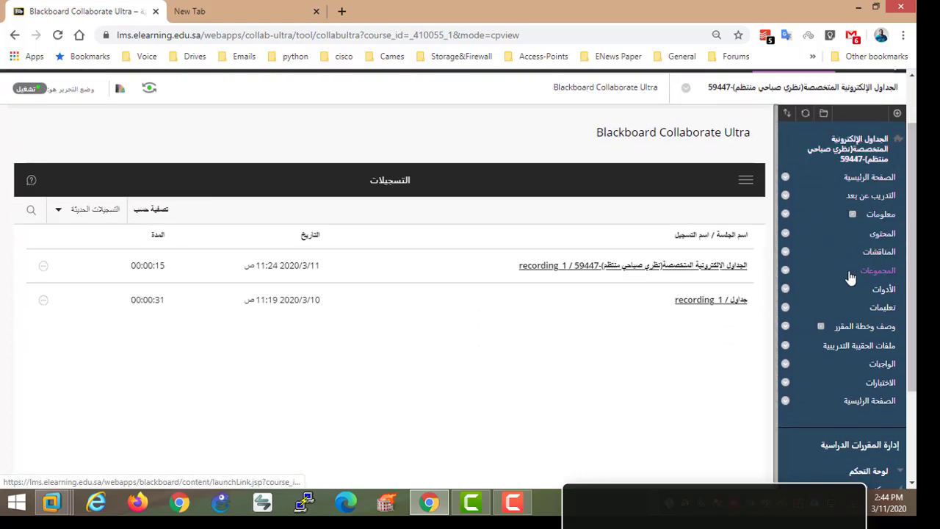
left_click(877, 237)
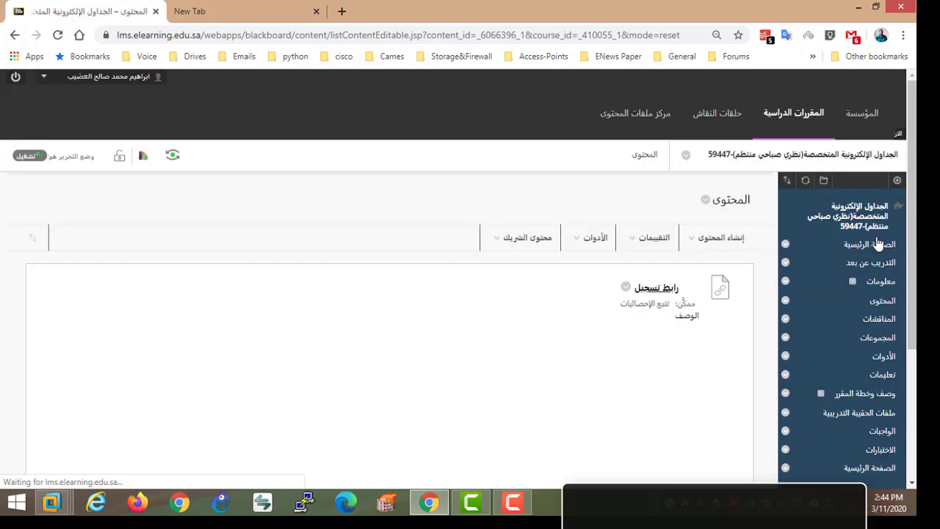
left_click(717, 237)
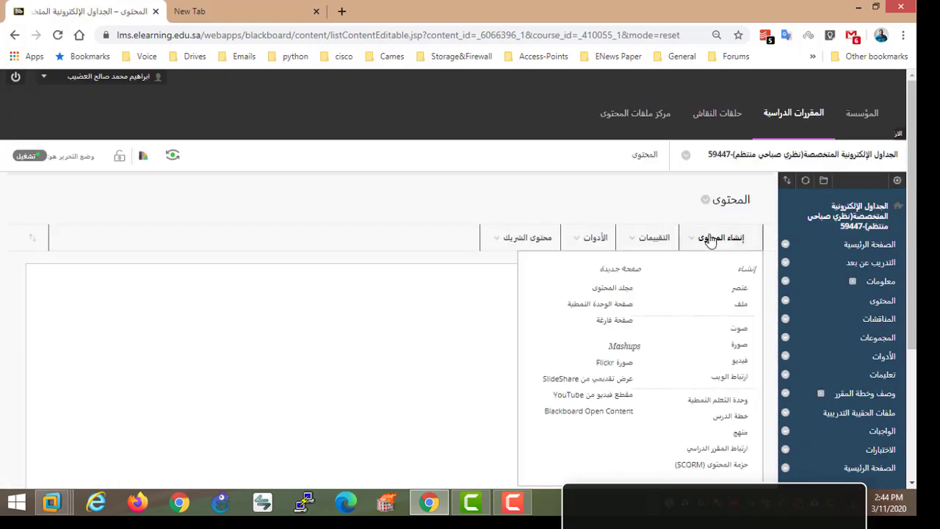
left_click(713, 377)
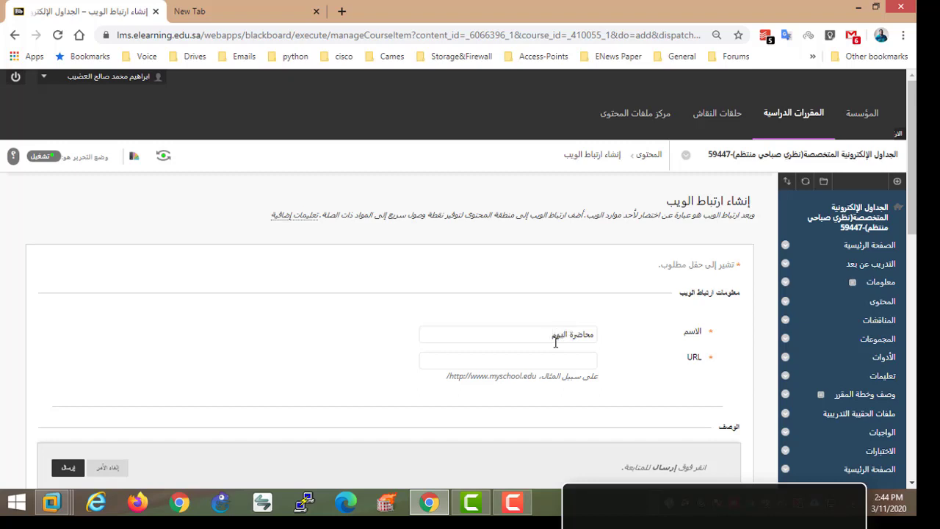
right_click(565, 368)
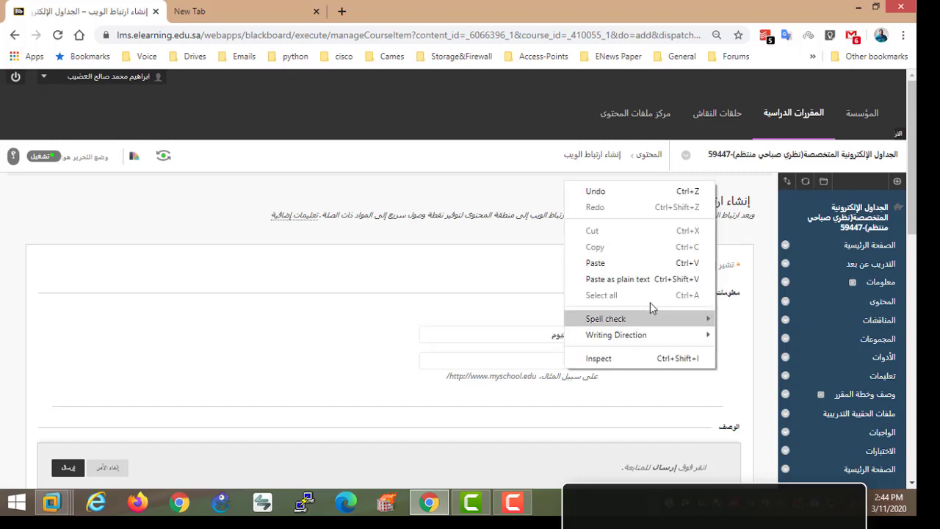
left_click(614, 264)
Step: Turn on tracking of the number of views for the web link and submit it
scroll(445, 413, "down", 3)
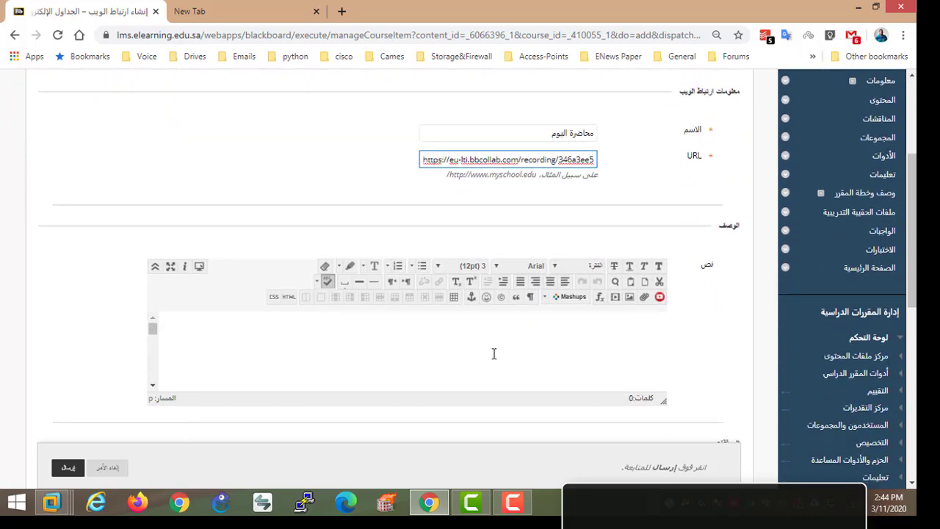
scroll(443, 316, "down", 5)
scroll(419, 272, "down", 2)
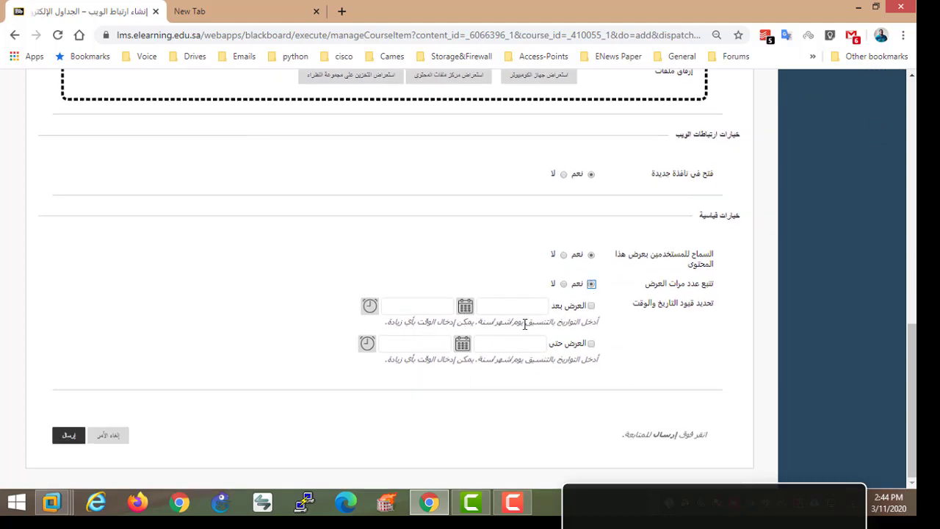
left_click(68, 435)
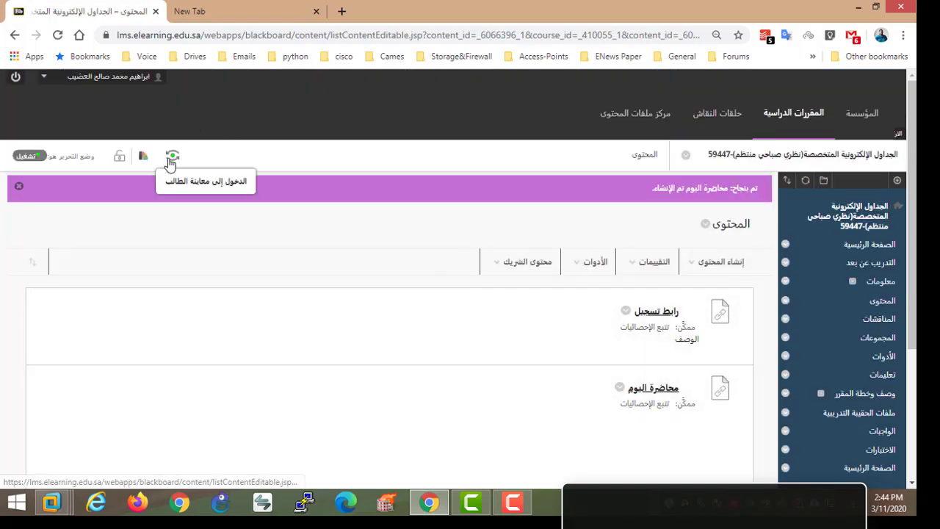
Step: Enter student preview and open the "محاضرة اليوم" link from the content area to play the recording
left_click(170, 158)
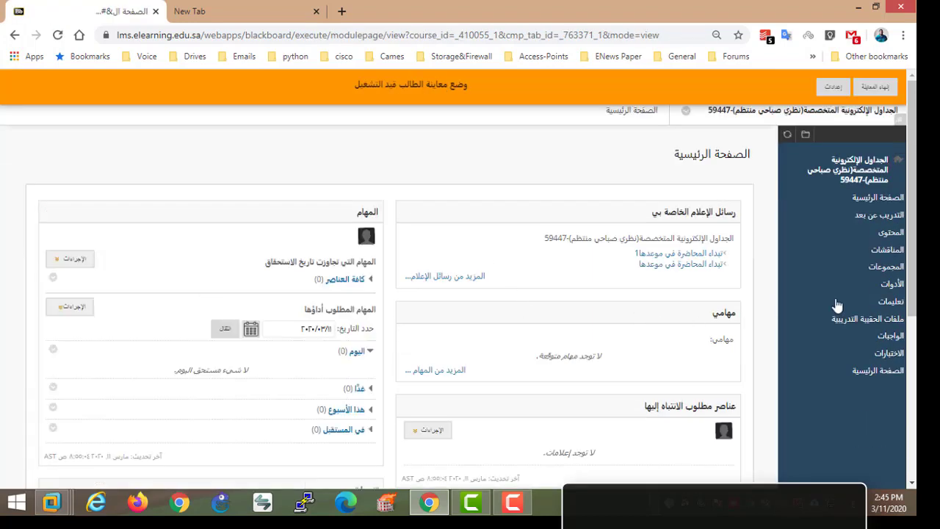
left_click(892, 232)
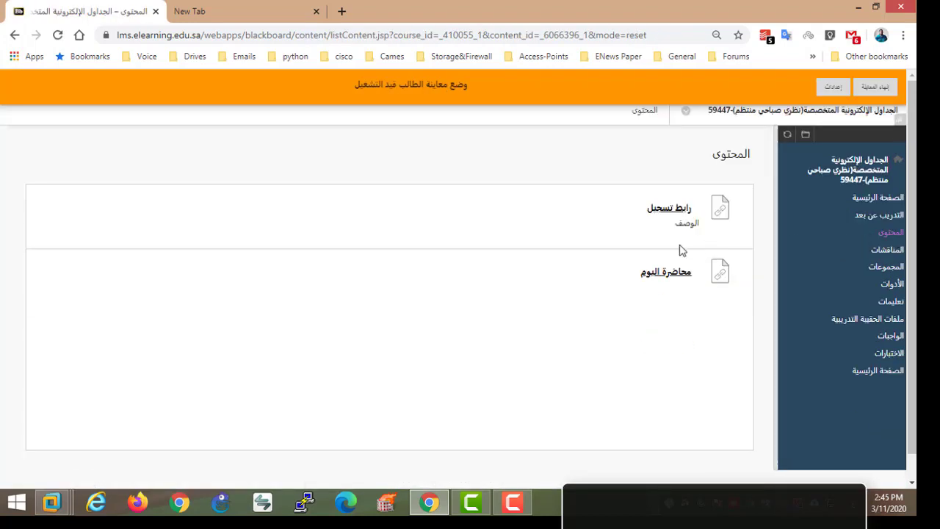
left_click(681, 276)
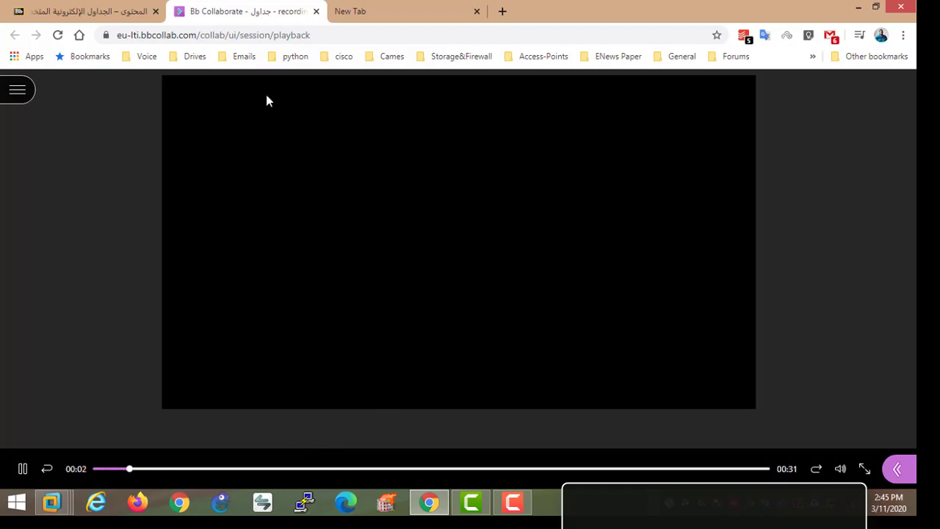
Step: Close the recording playback and exit student preview, choosing to delete the preview user and all its data
left_click(316, 11)
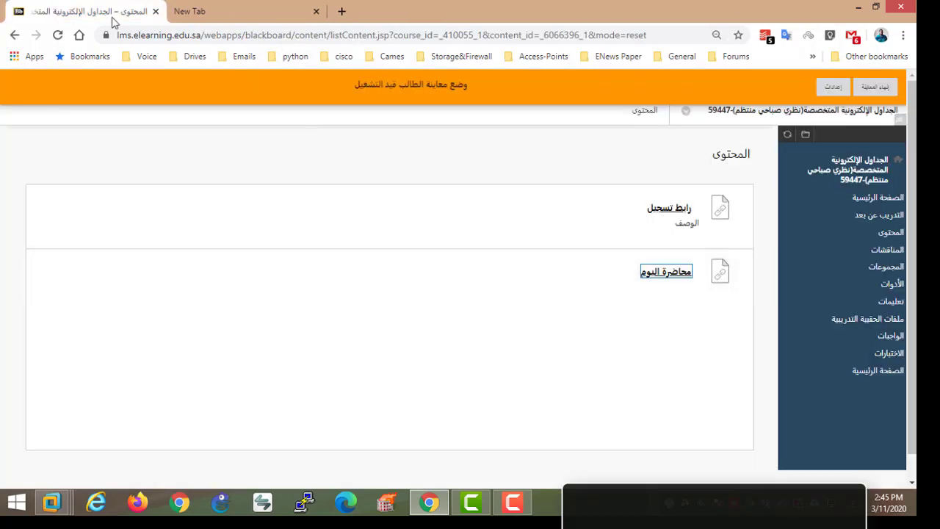
left_click(875, 86)
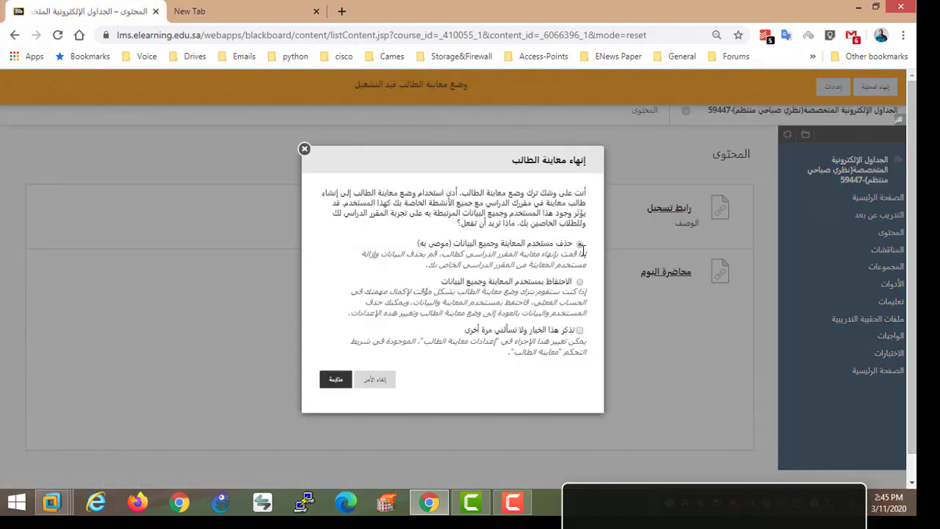
left_click(335, 380)
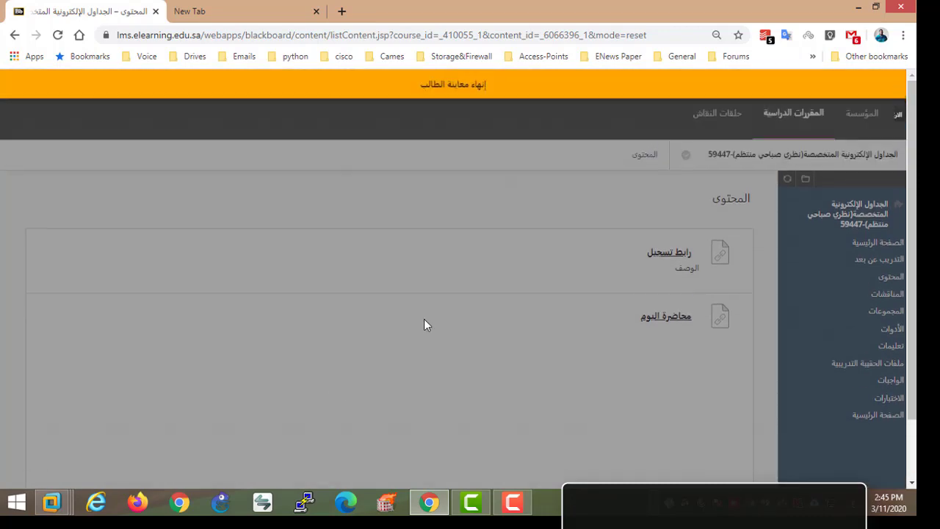
scroll(343, 347, "down", 2)
scroll(343, 346, "up", 2)
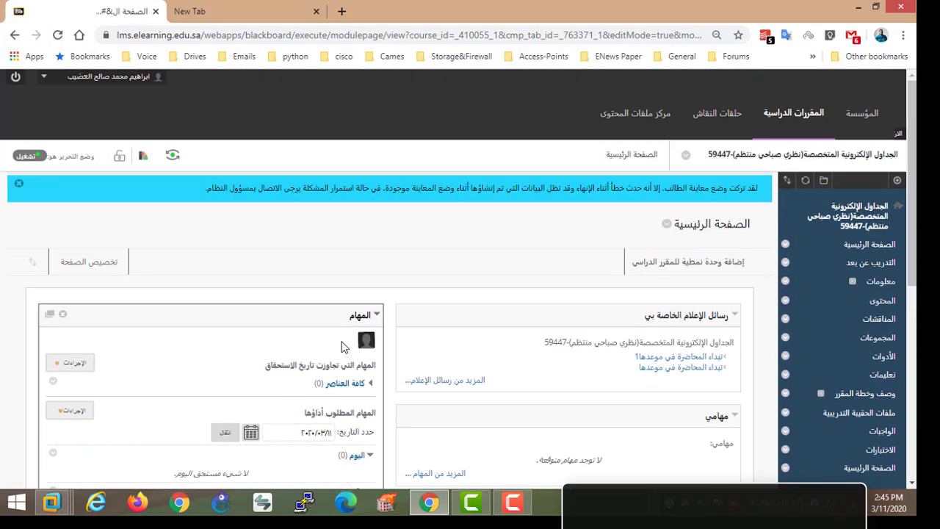
Step: Open the attendance tool (الحضور) from the course tools in the course management area
scroll(343, 347, "down", 4)
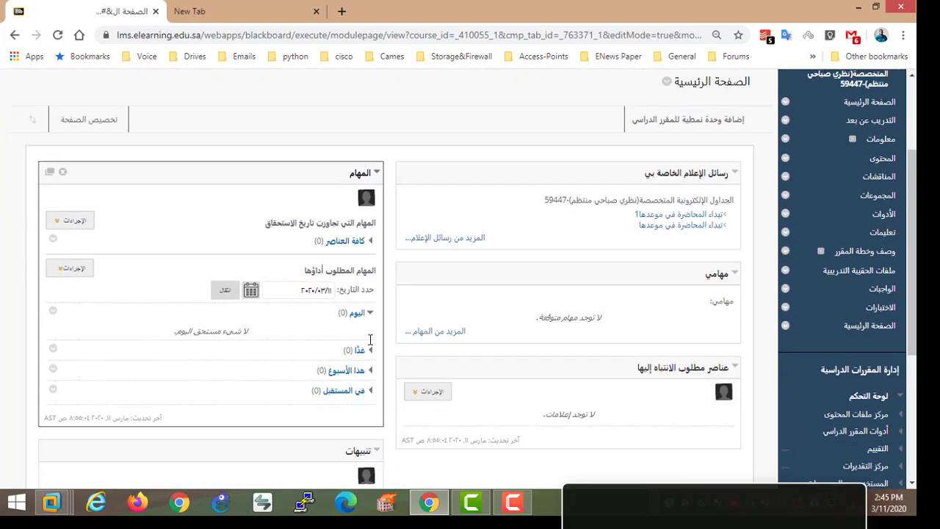
scroll(490, 315, "up", 4)
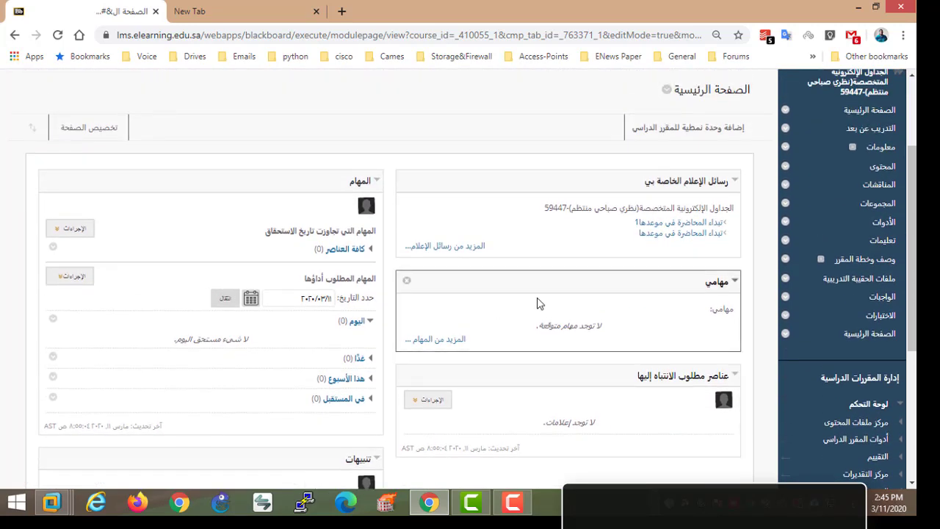
scroll(618, 368, "down", 4)
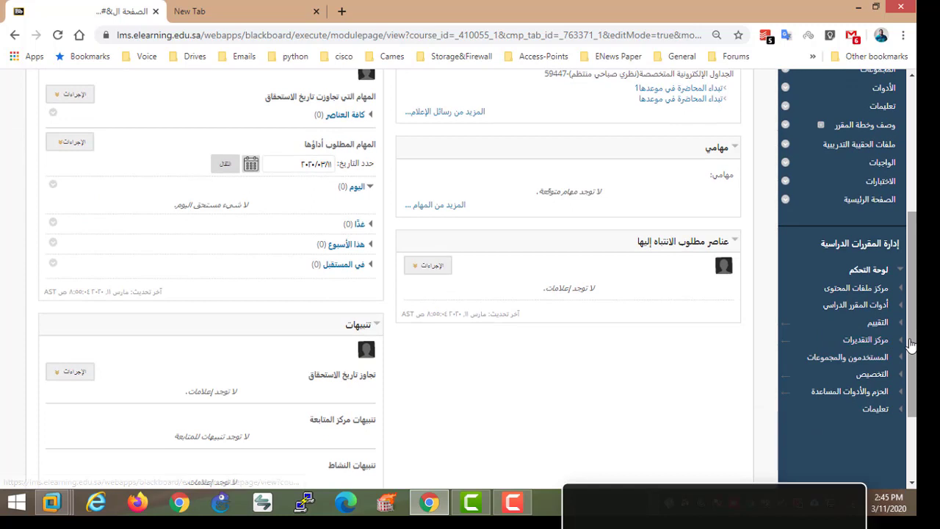
left_click(882, 306)
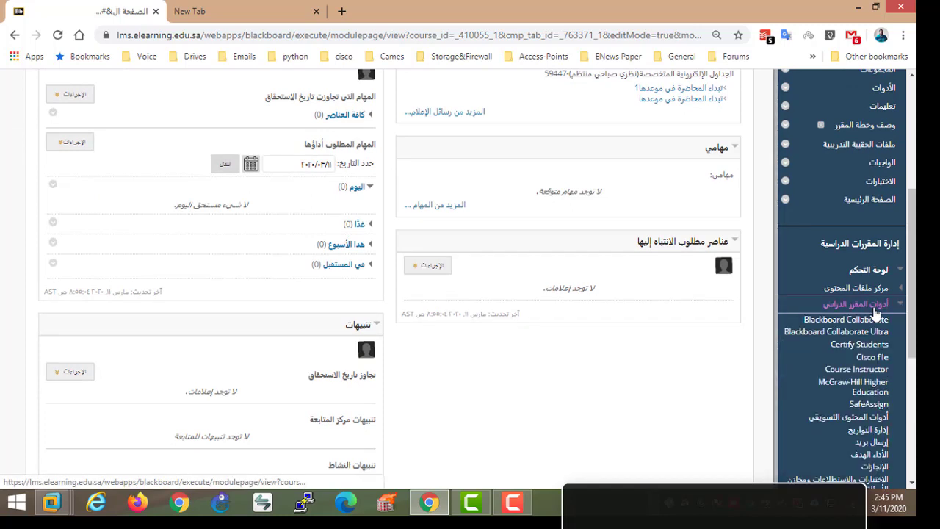
scroll(874, 357, "down", 3)
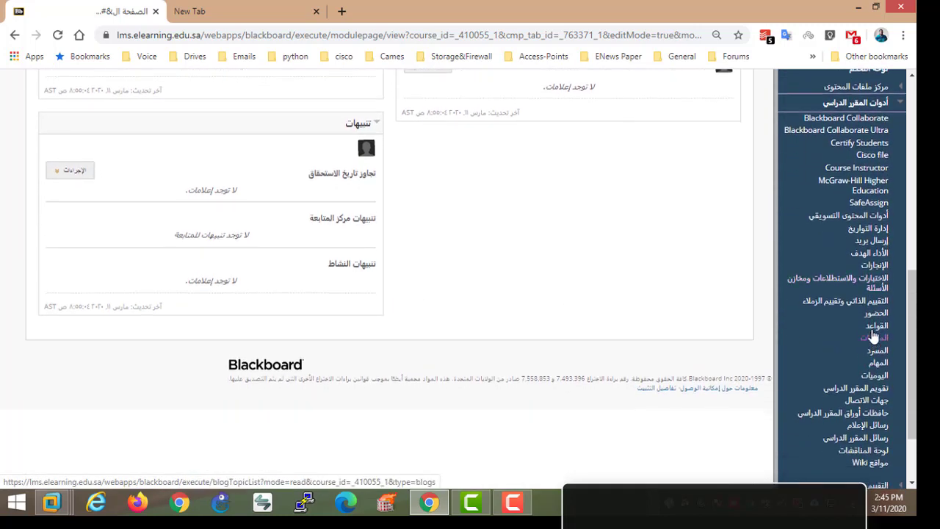
left_click(877, 315)
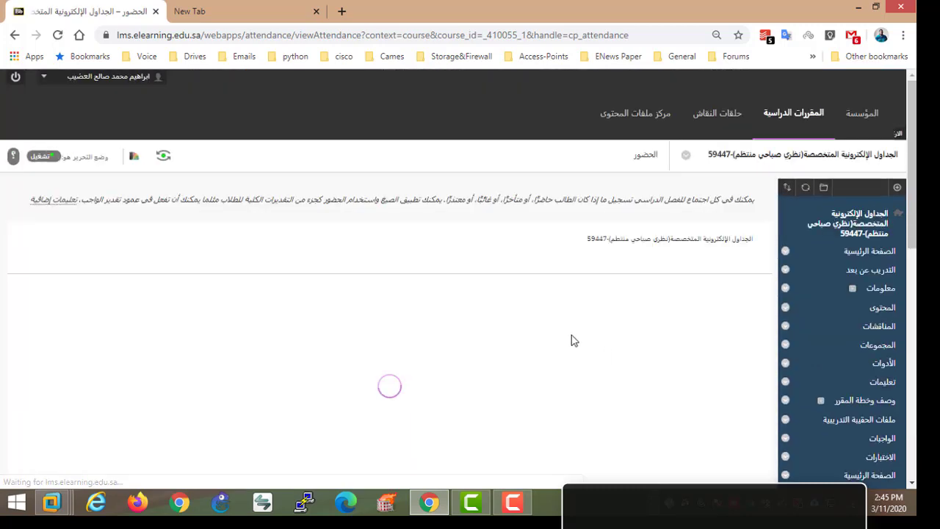
Step: Try the present, late, absent and excused statuses on the third student's attendance for today
scroll(595, 368, "down", 1)
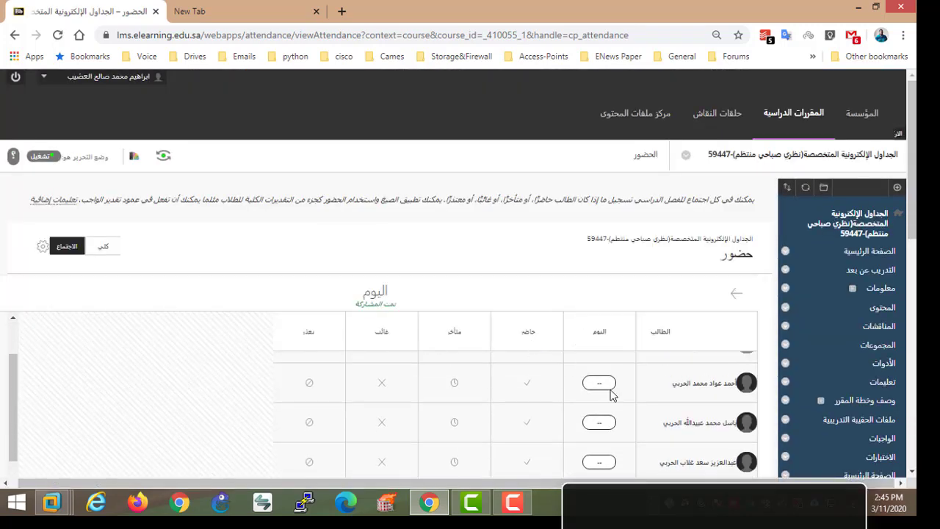
left_click(521, 394)
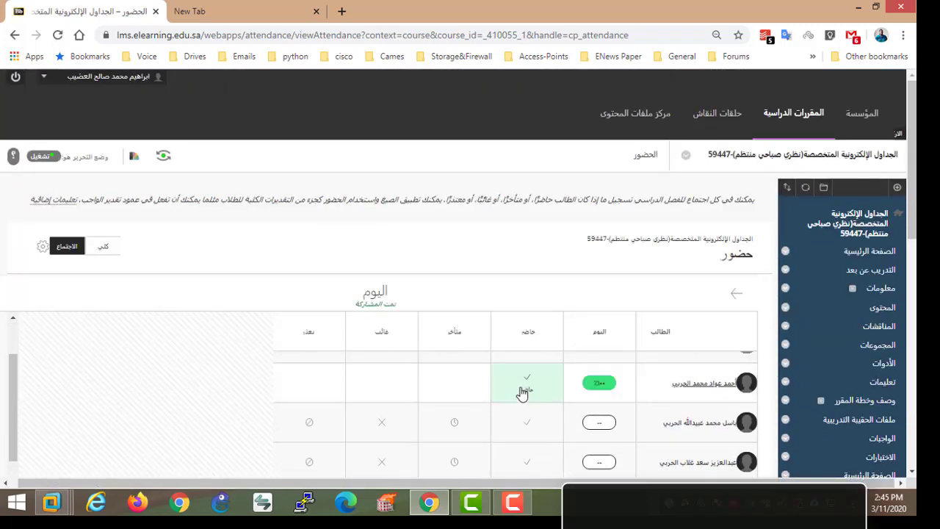
left_click(456, 386)
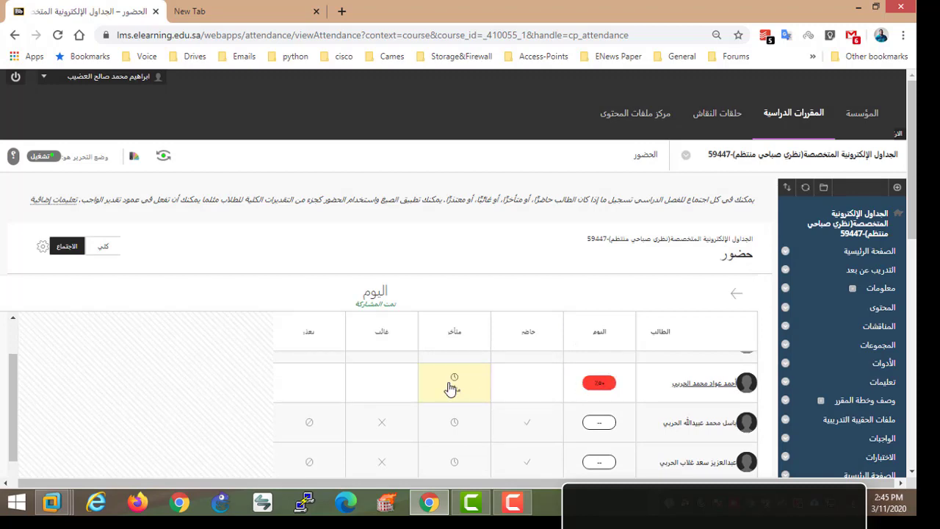
left_click(394, 384)
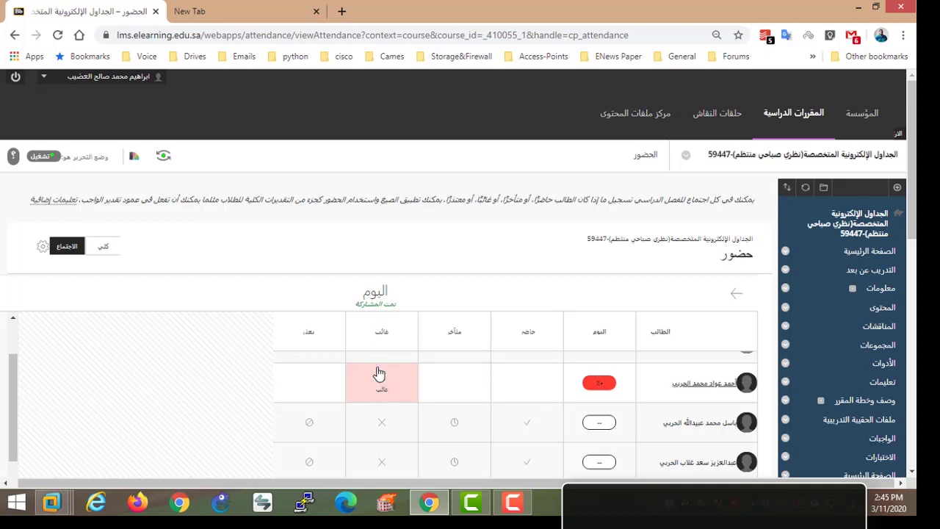
left_click(294, 397)
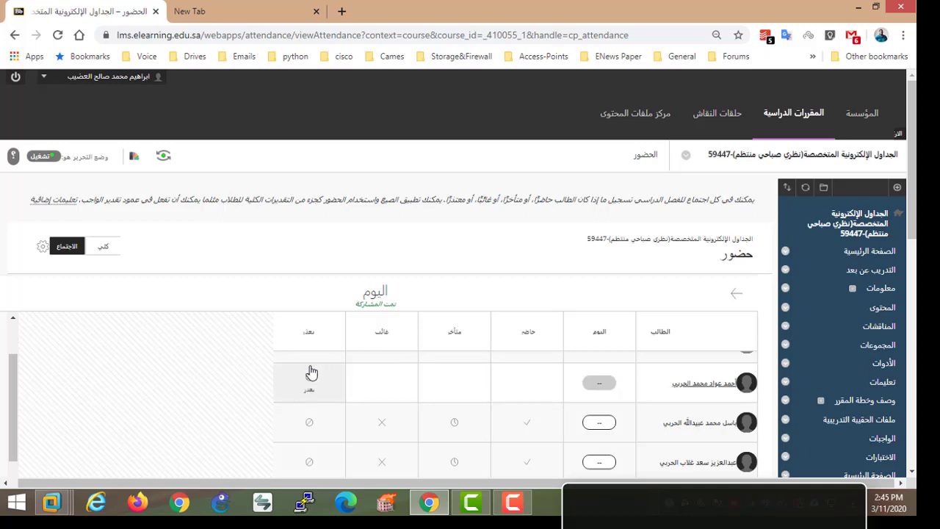
left_click(311, 375)
left_click(528, 389)
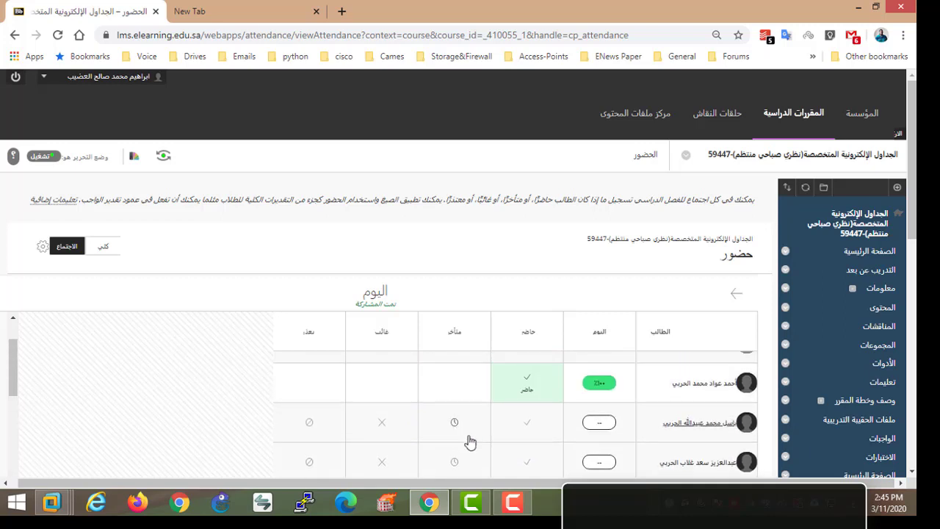
left_click(457, 385)
left_click(397, 391)
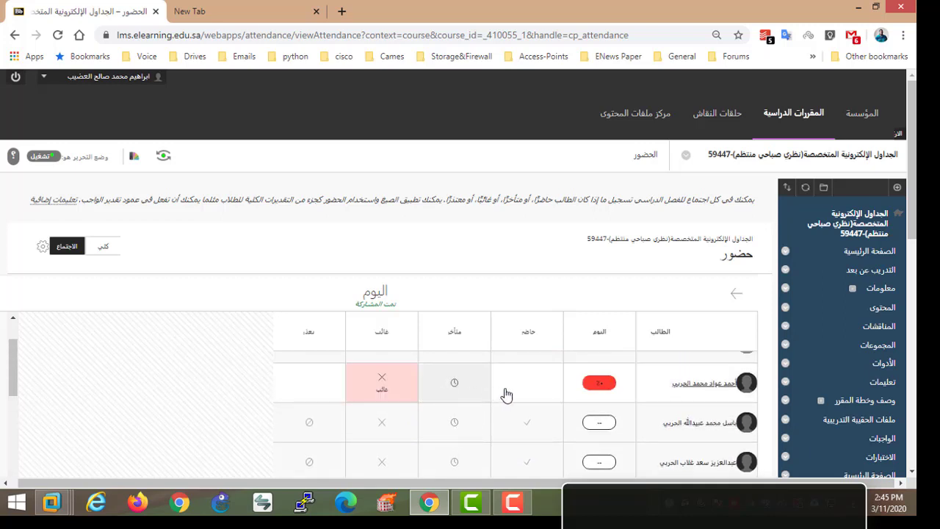
left_click(503, 397)
left_click(478, 382)
left_click(528, 386)
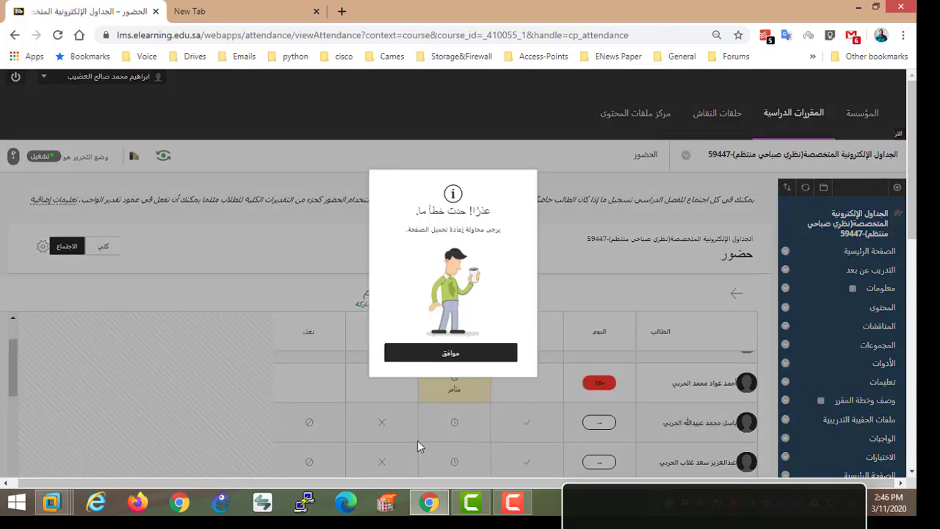
Step: Dismiss the error message, mark the third student as present (حاضر) for today and look over the attendance list
left_click(456, 355)
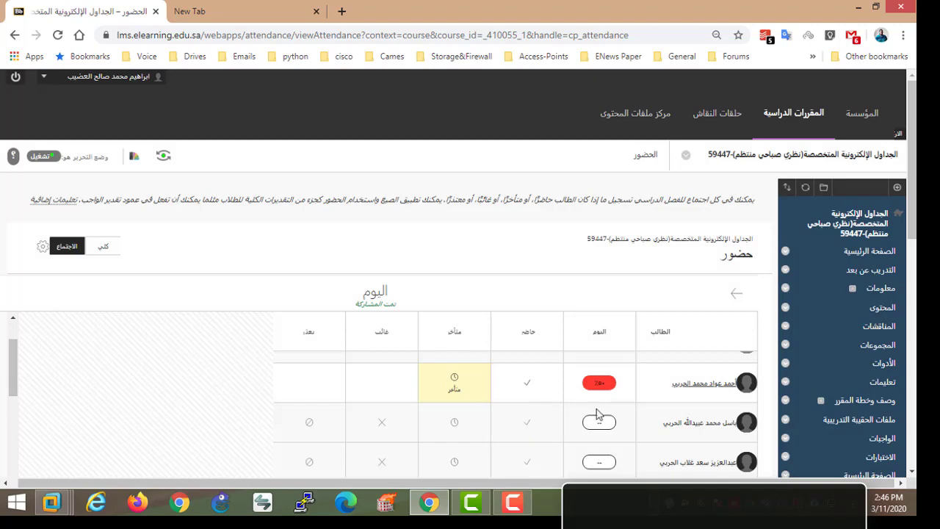
left_click(514, 386)
scroll(518, 397, "up", 1)
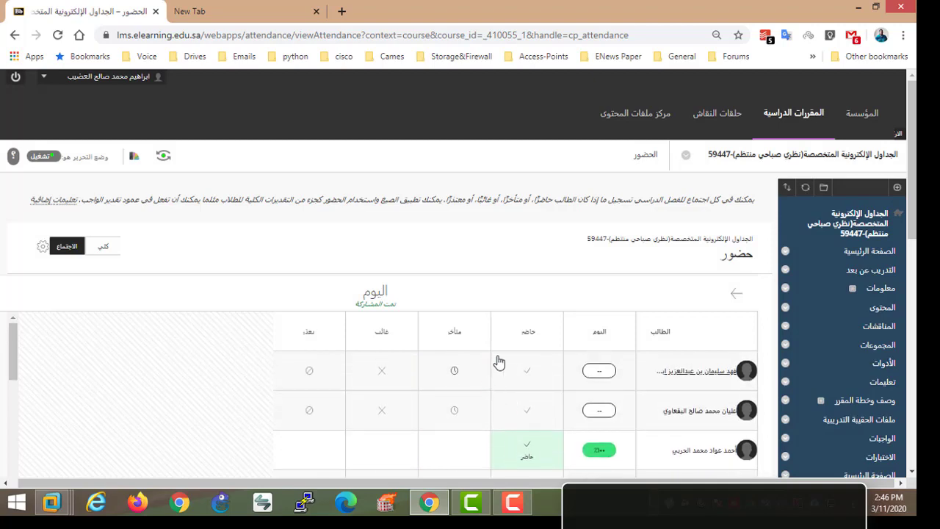
scroll(523, 237, "down", 5)
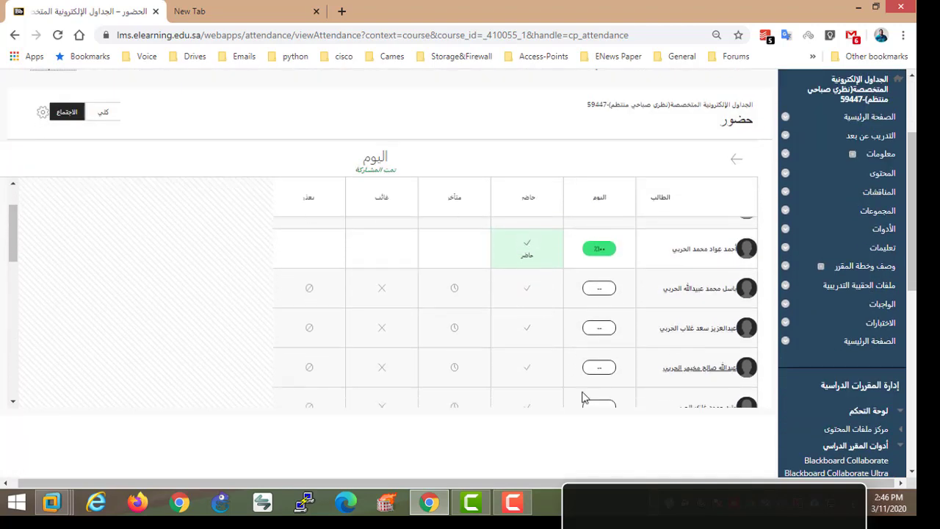
scroll(588, 426, "up", 2)
scroll(558, 345, "up", 1)
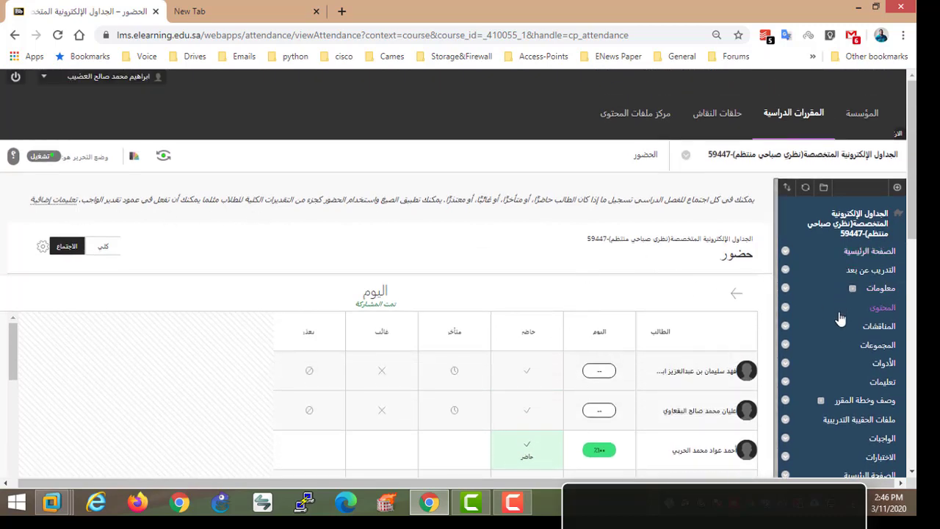
Step: Go to the distance training page (التدريب عن بعد) and review the session reports of the course room
scroll(852, 390, "down", 2)
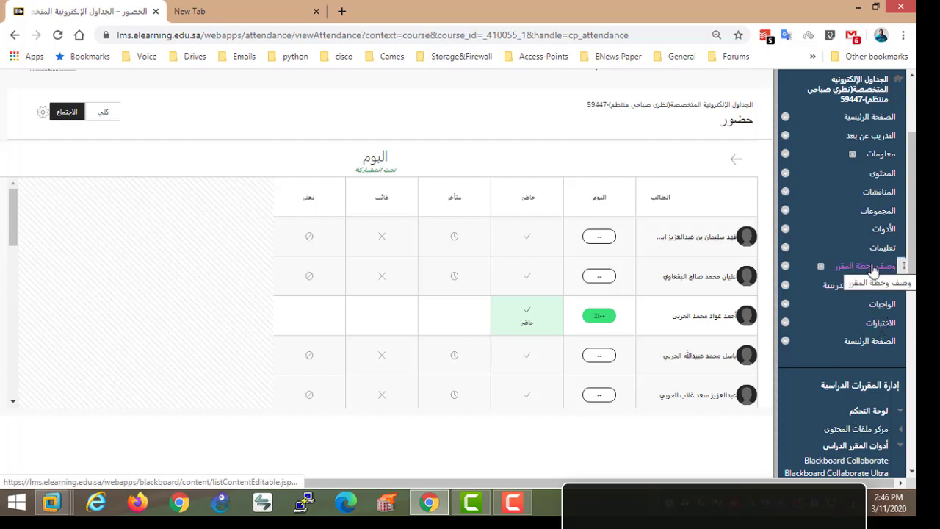
left_click(871, 135)
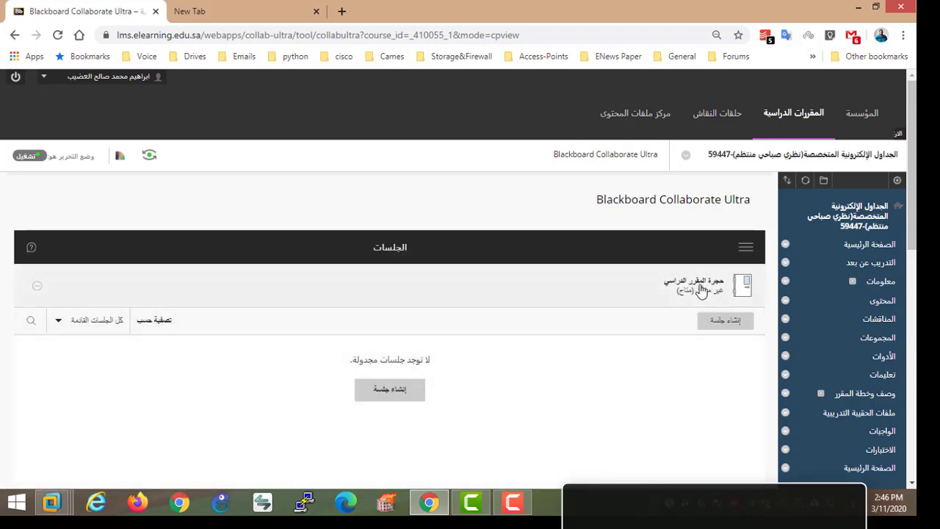
left_click(37, 287)
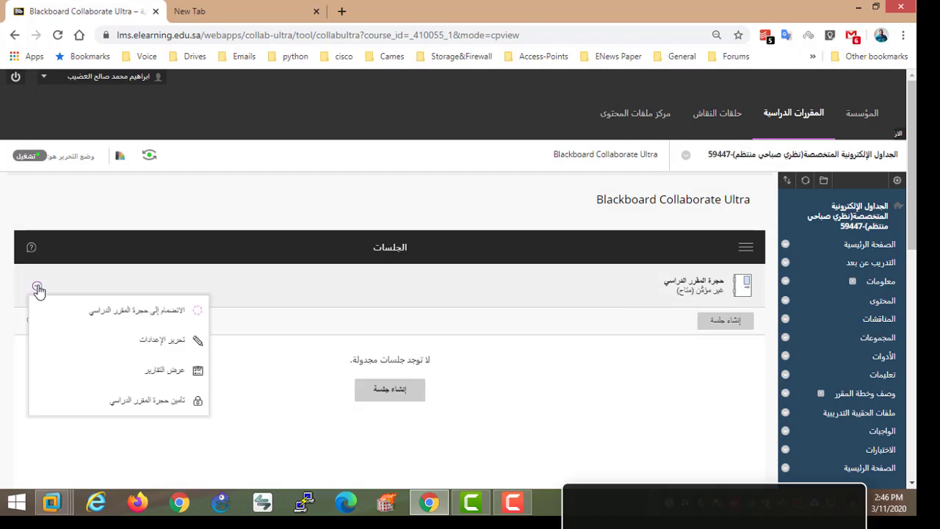
left_click(153, 376)
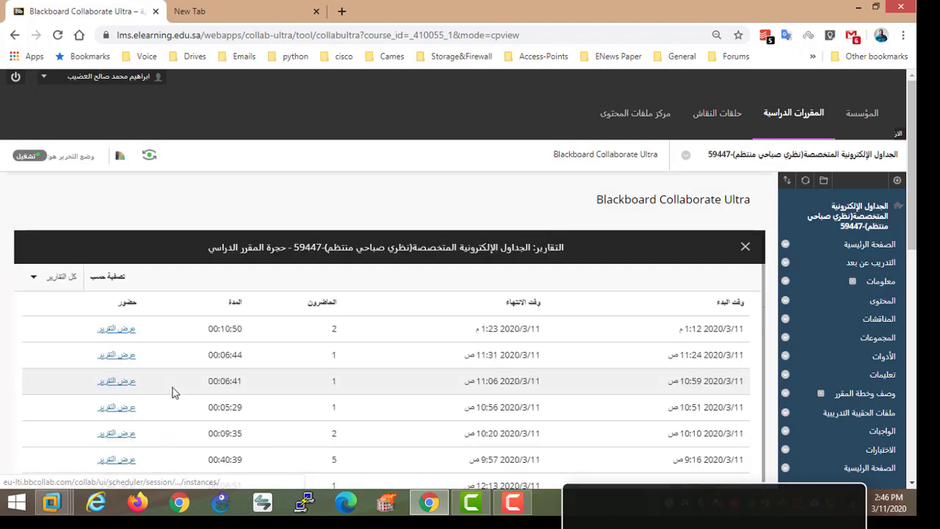
scroll(499, 379, "down", 1)
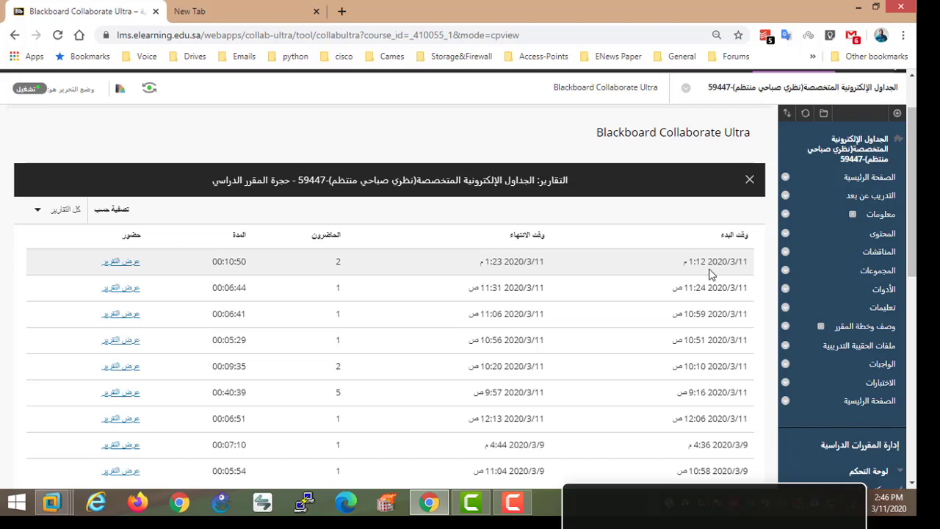
scroll(482, 292, "down", 4)
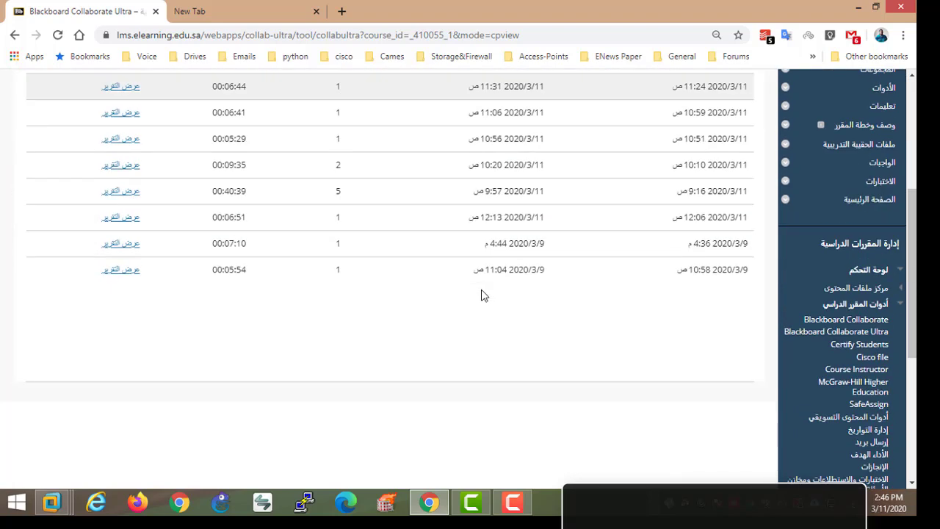
scroll(478, 311, "up", 5)
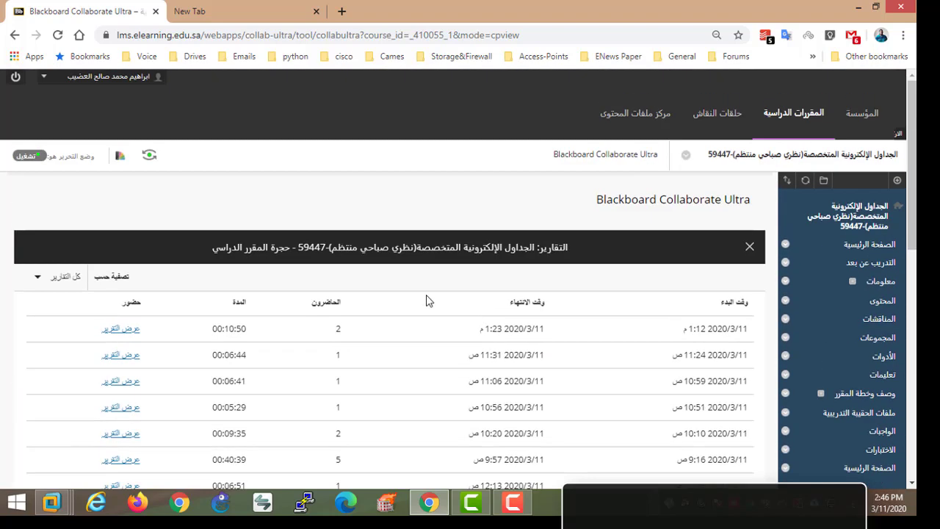
Step: View the attendance report of the course room session that started on 2020/3/11 at 1:12 م and close it
left_click(114, 330)
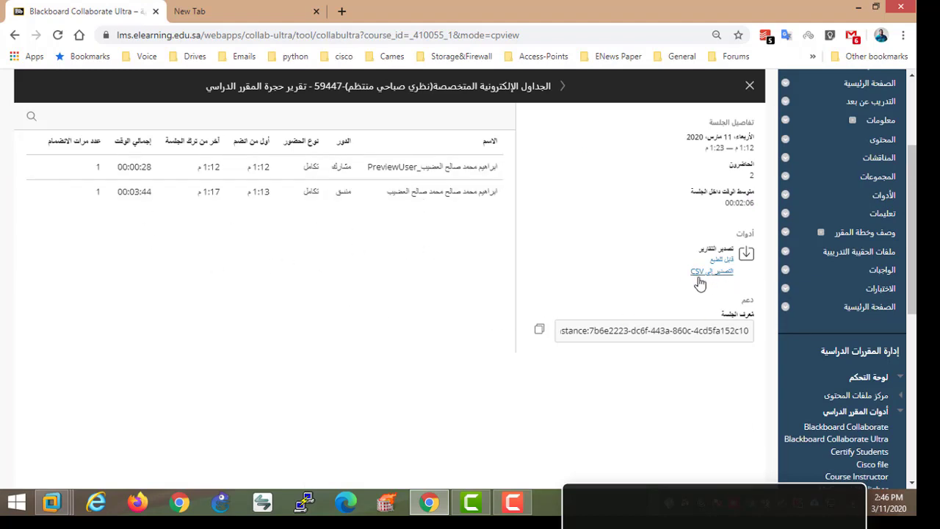
scroll(289, 331, "up", 2)
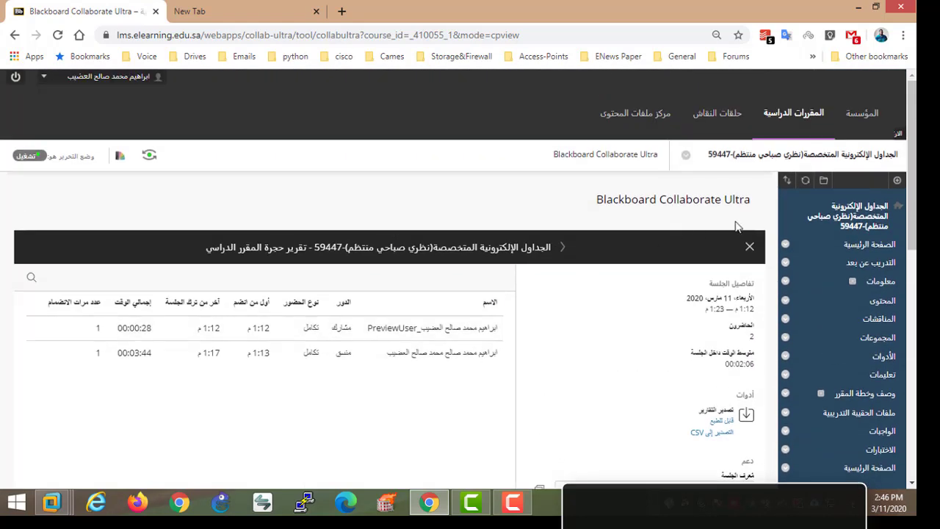
left_click(748, 247)
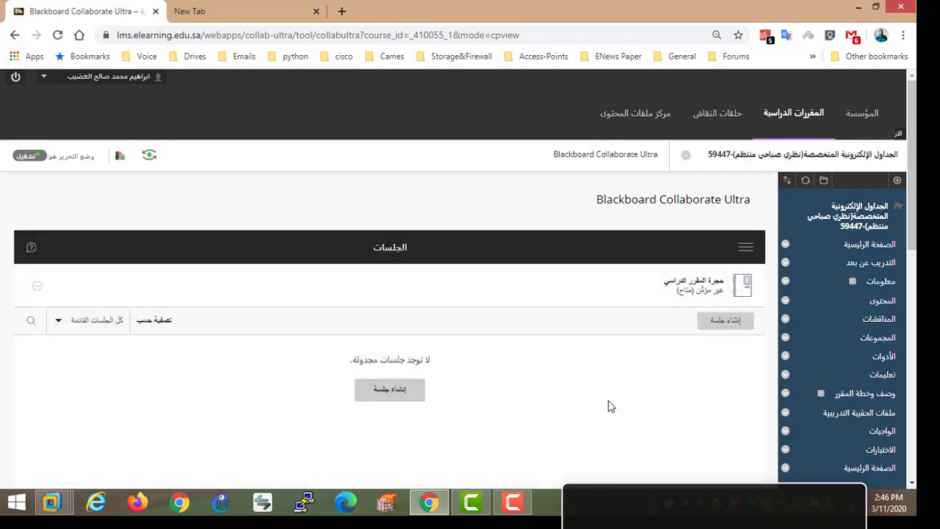
scroll(608, 406, "down", 5)
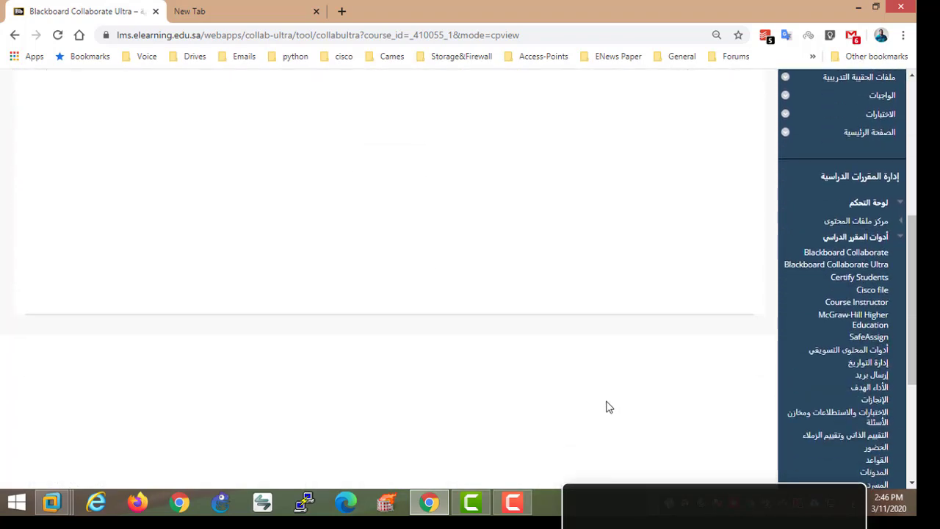
scroll(608, 406, "up", 5)
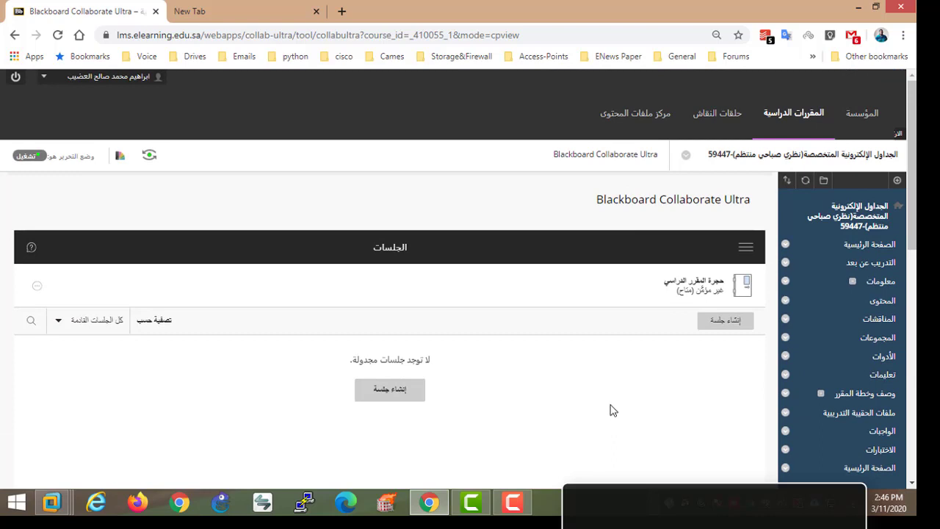